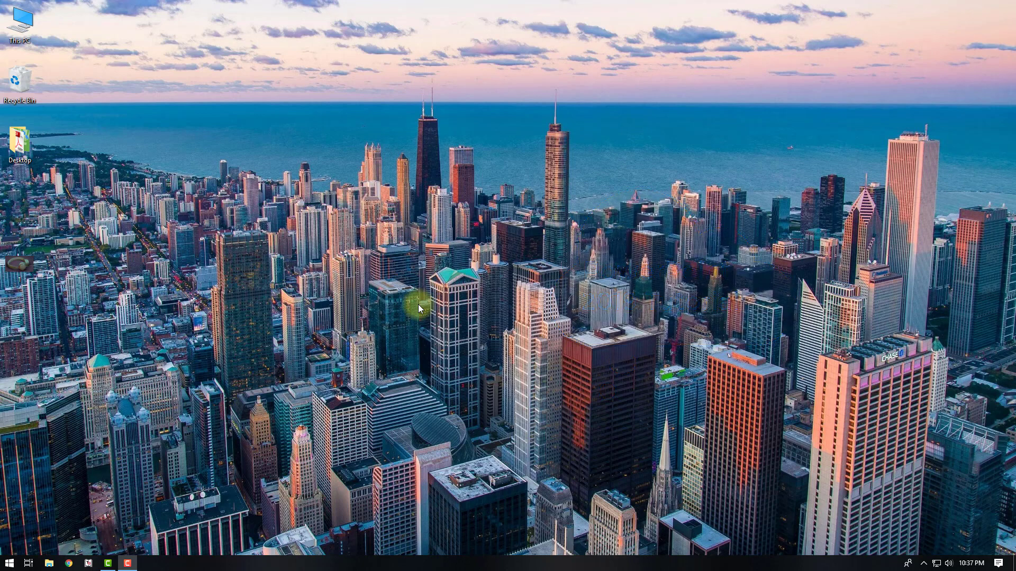
# Step: Open the Windows Run box and enter powerpnt
pyautogui.press('super+r')
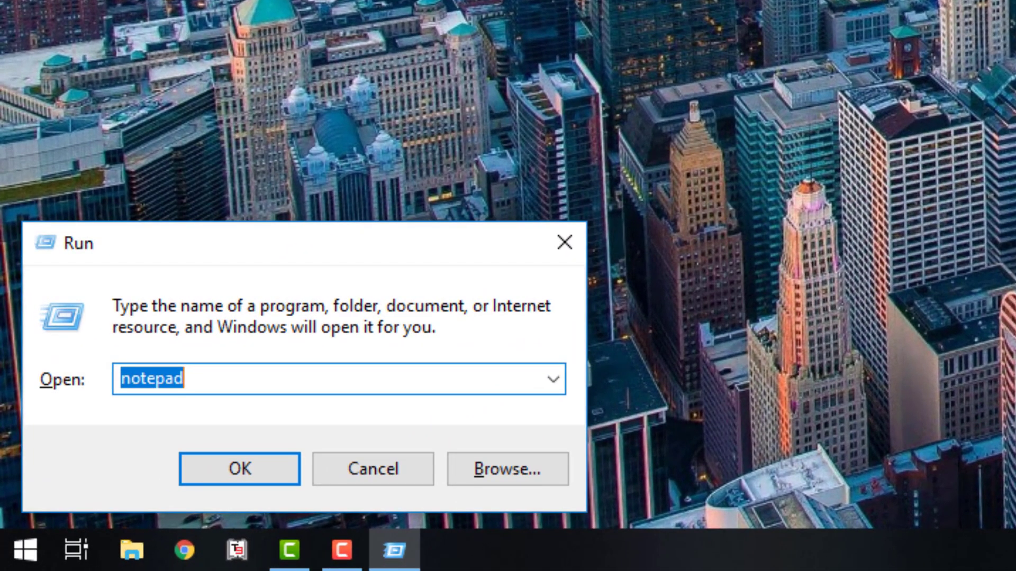
pyautogui.write('p')
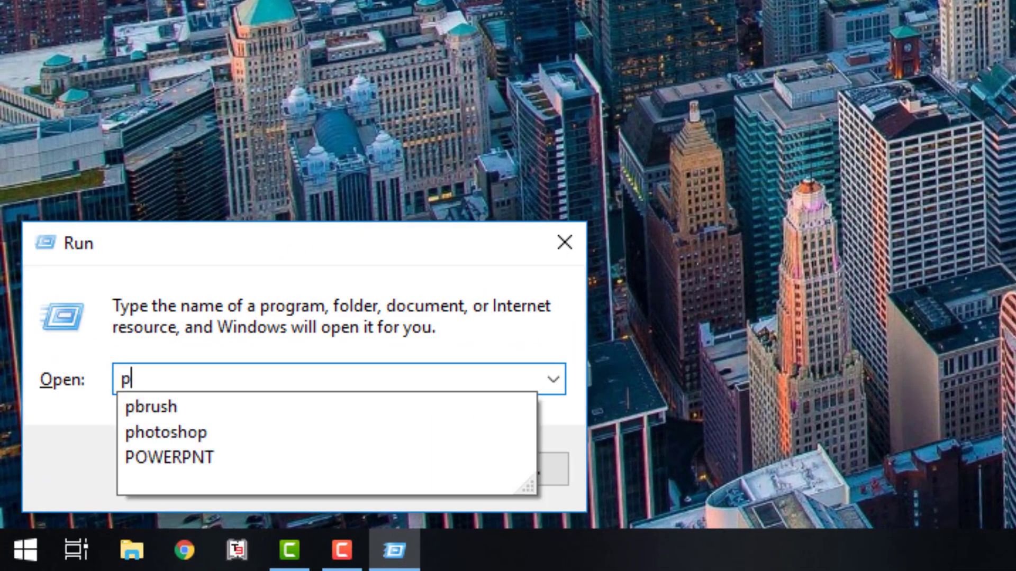
pyautogui.write('owerpn')
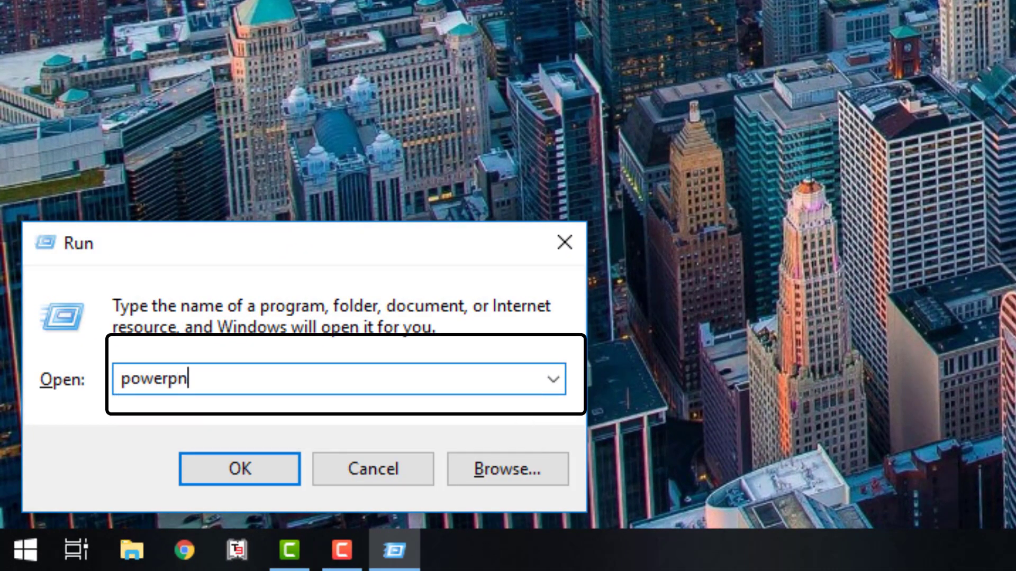
pyautogui.write('t')
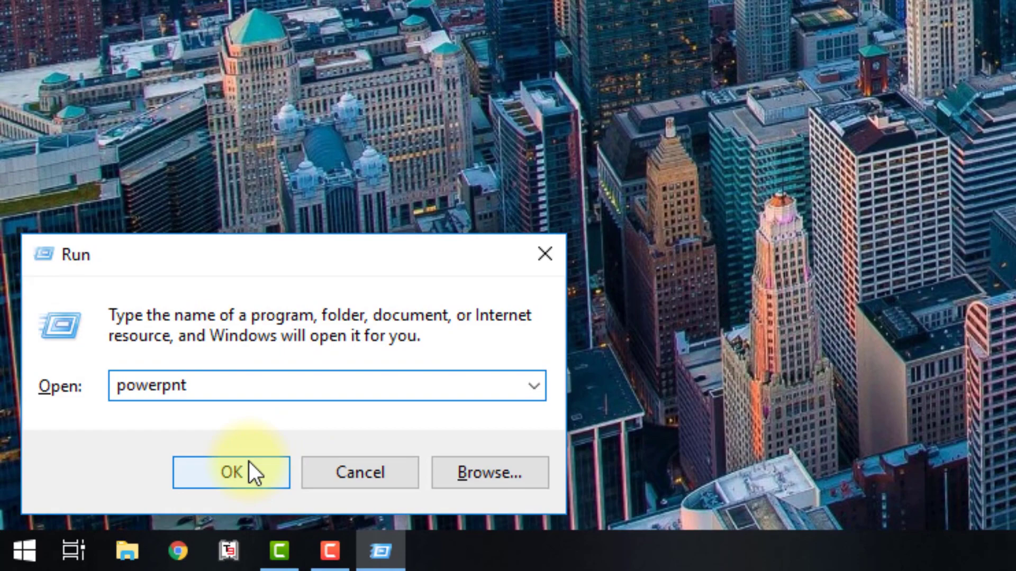
# Step: Launch PowerPoint, close the privacy notice and go to the New presentation page
pyautogui.click(249, 466)
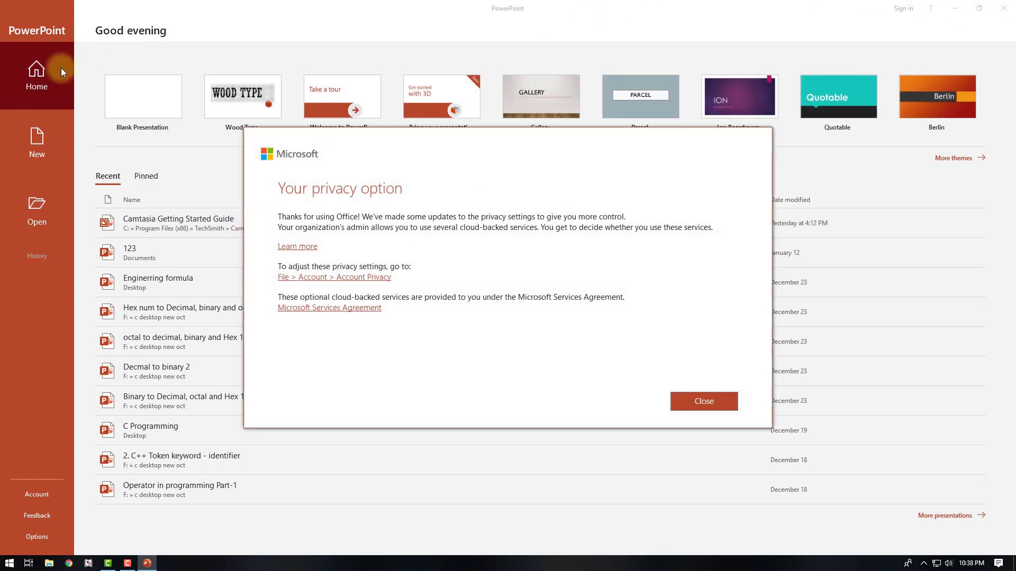
pyautogui.click(708, 400)
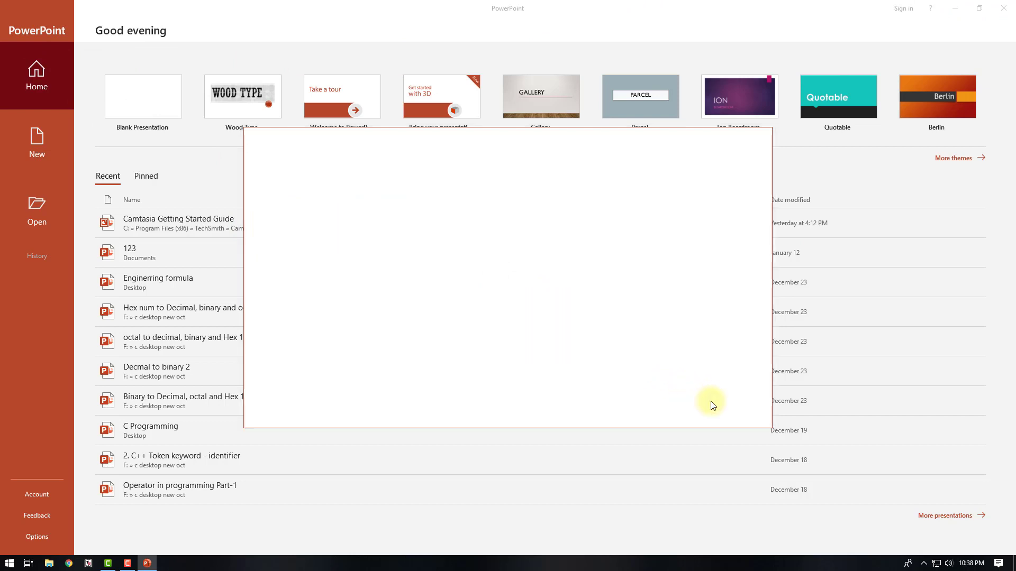
pyautogui.click(45, 139)
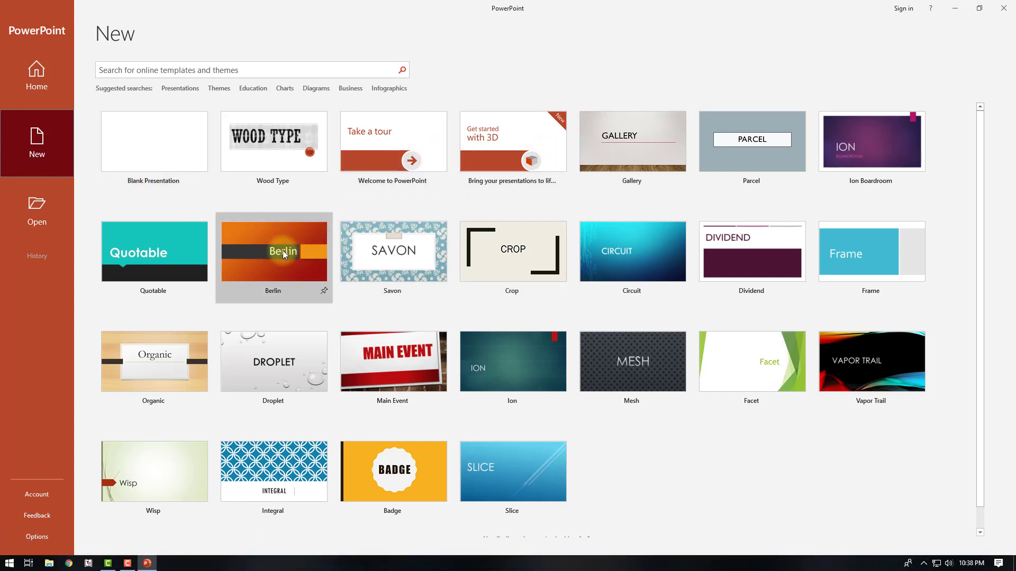
# Step: Create a new presentation from the Berlin template
pyautogui.click(263, 257)
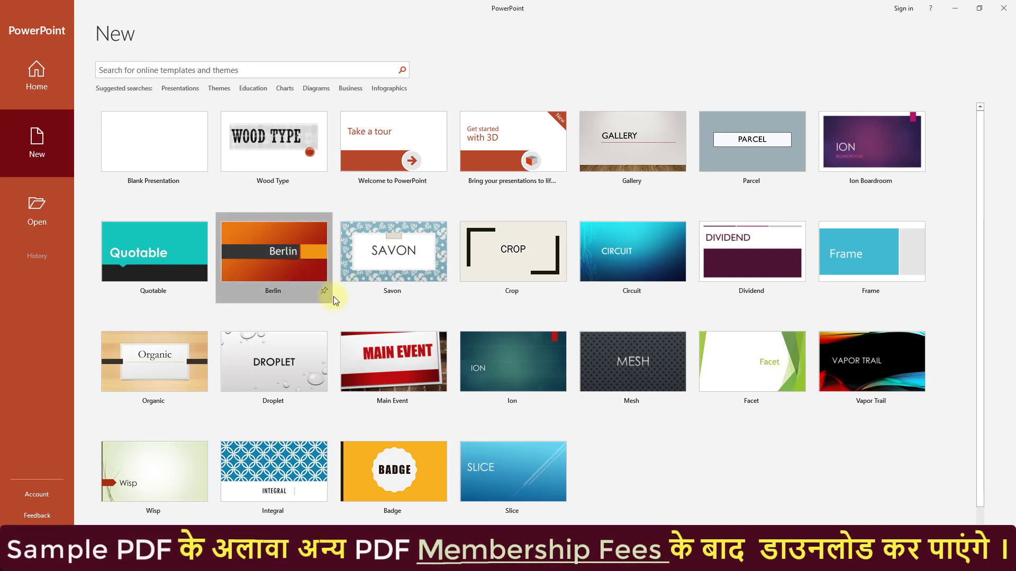
pyautogui.click(286, 261)
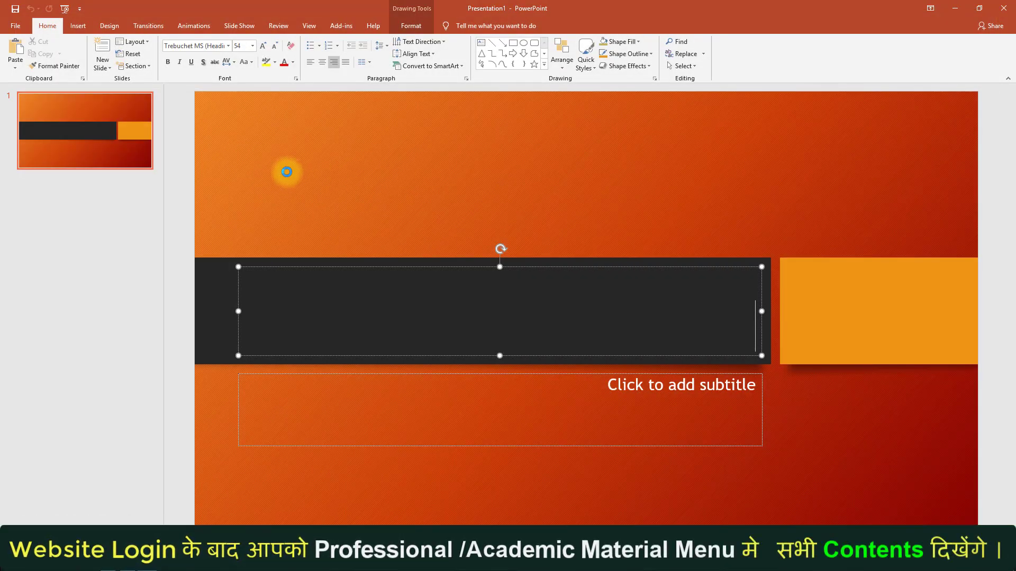
pyautogui.click(621, 305)
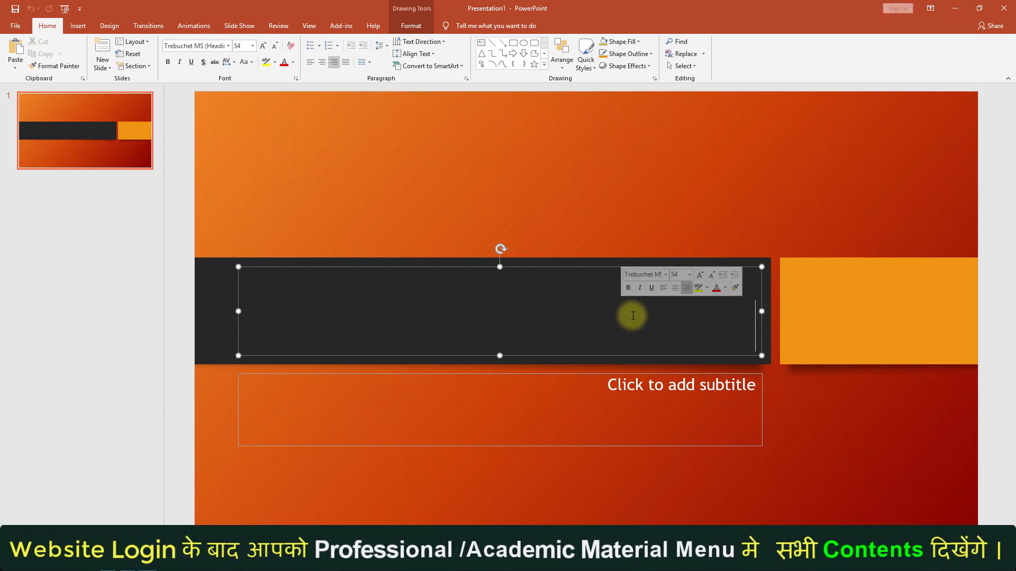
pyautogui.write('Se')
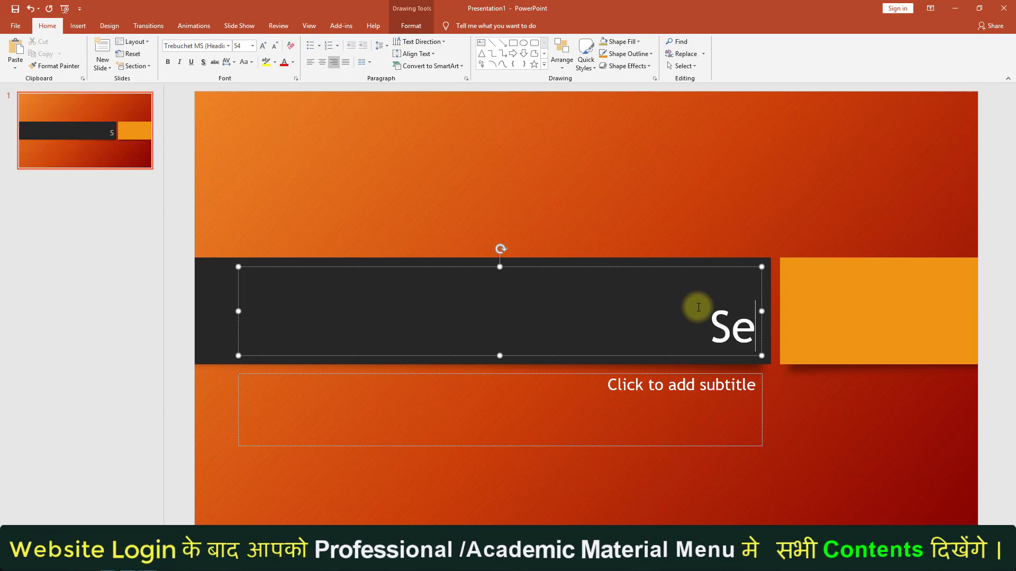
pyautogui.write('lf Adhya')
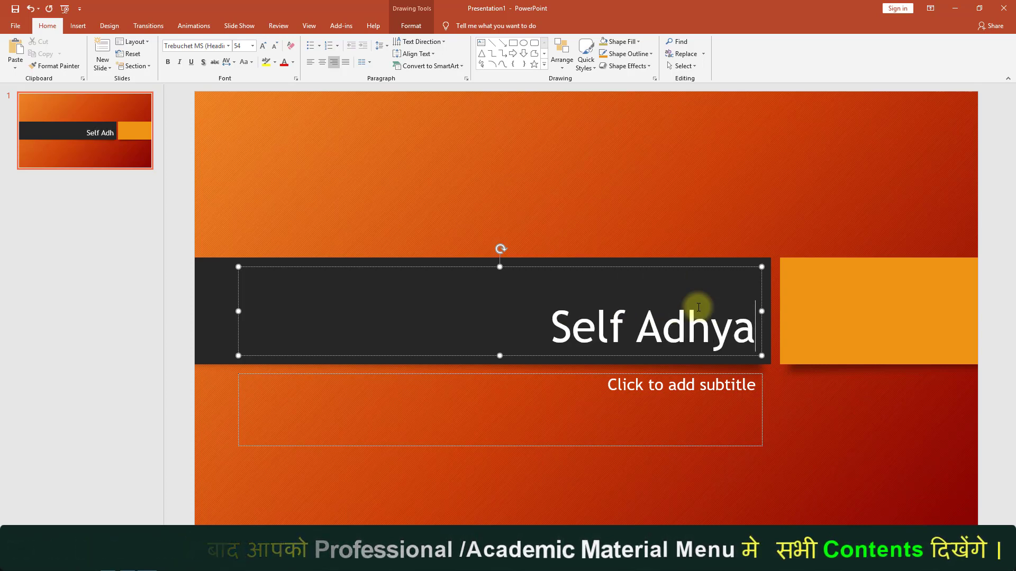
pyautogui.write('n Guruji')
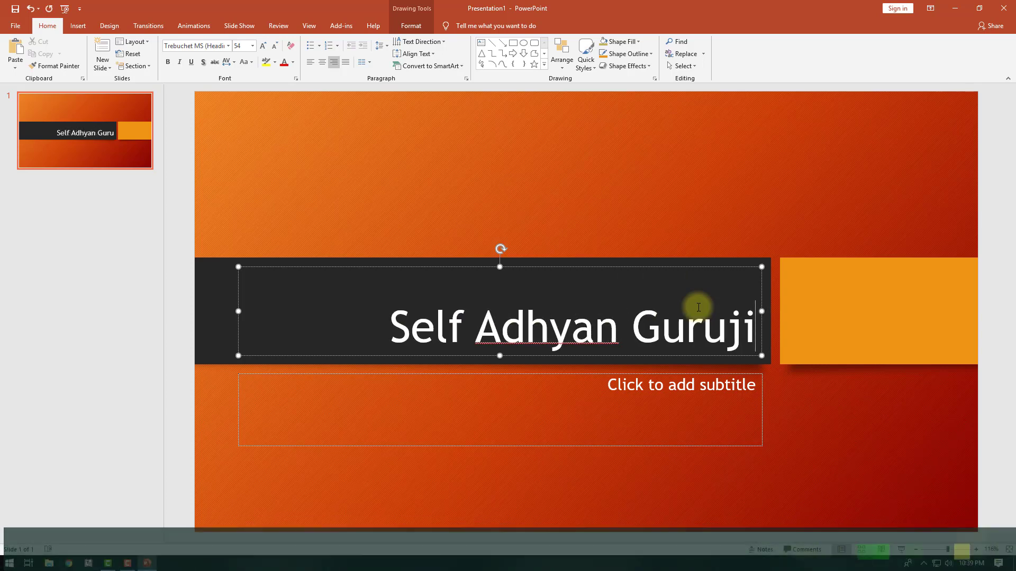
pyautogui.click(737, 403)
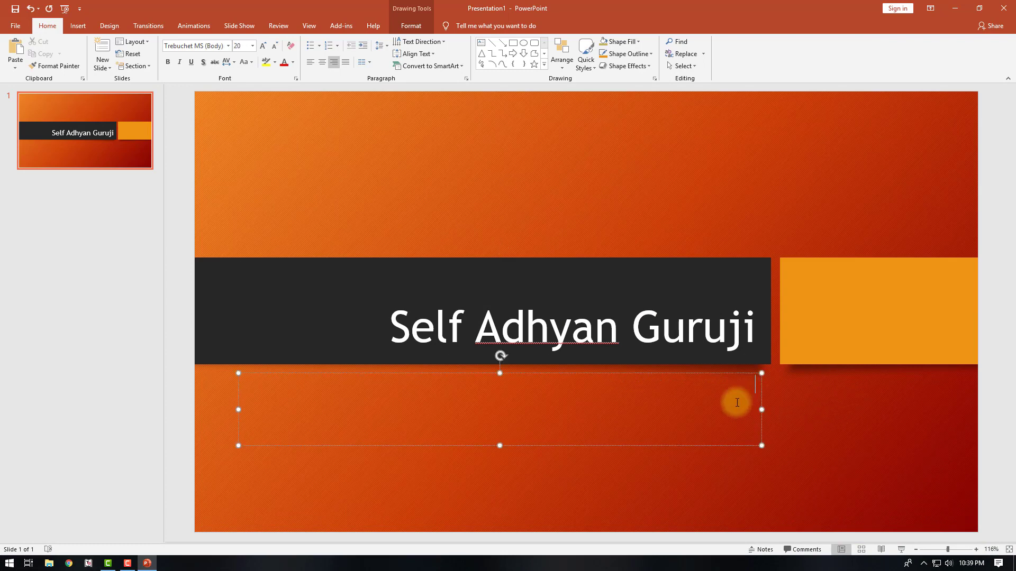
pyautogui.write('Visit - ')
pyautogui.write('fo')
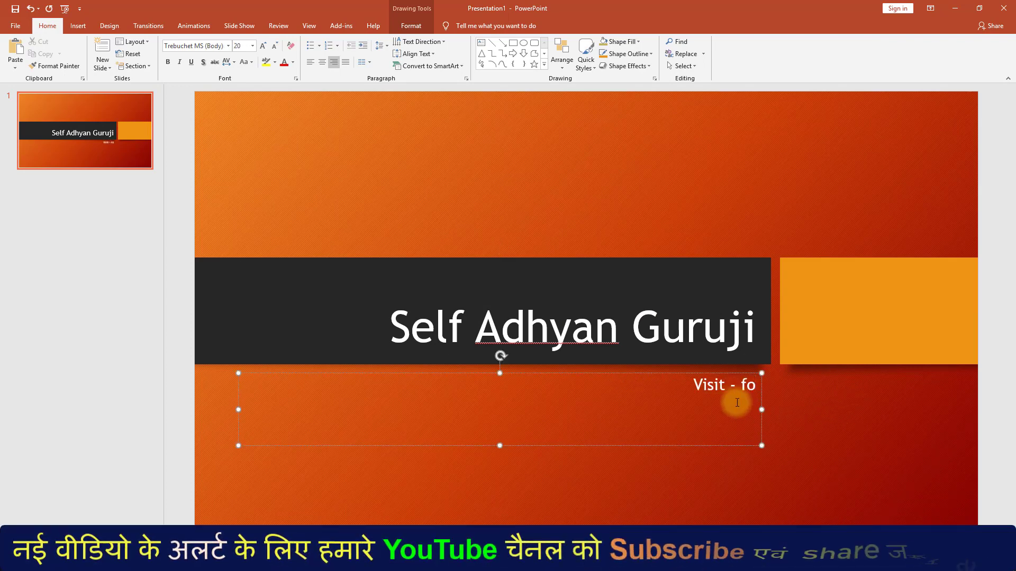
pyautogui.press('BackSpace')
pyautogui.press('BackSpace')
pyautogui.write('www.se')
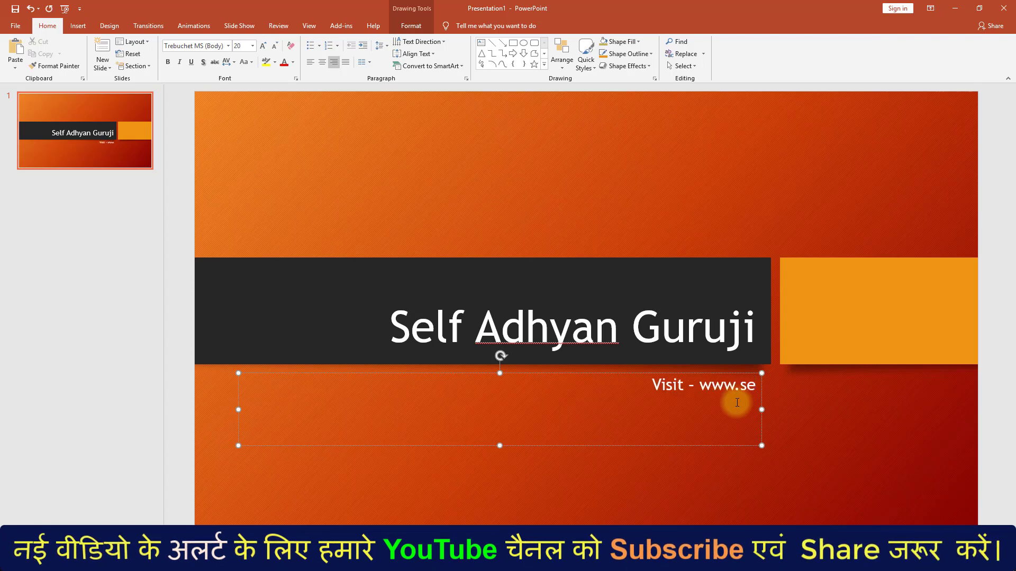
pyautogui.write('lfad')
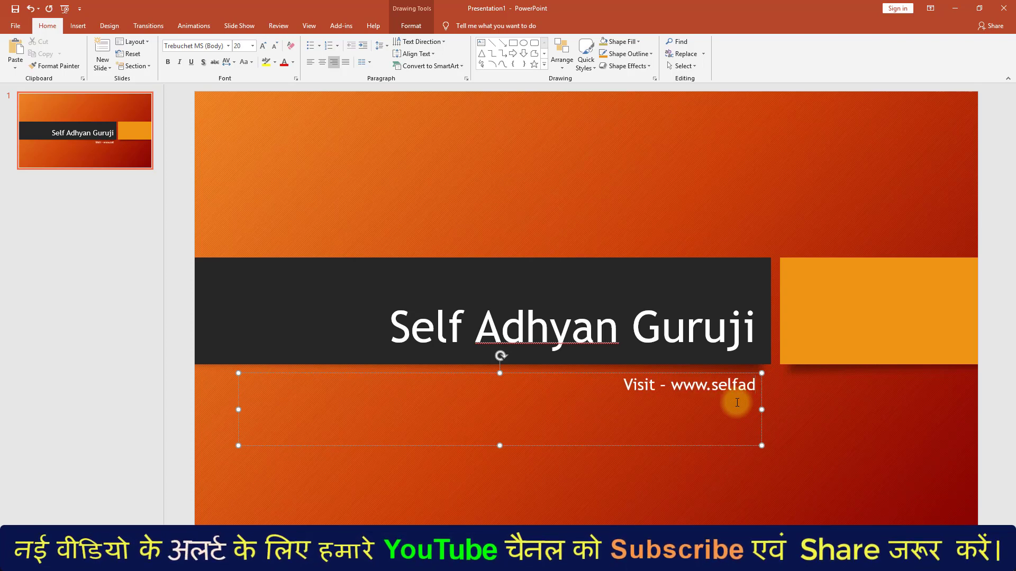
pyautogui.write('hyan.in')
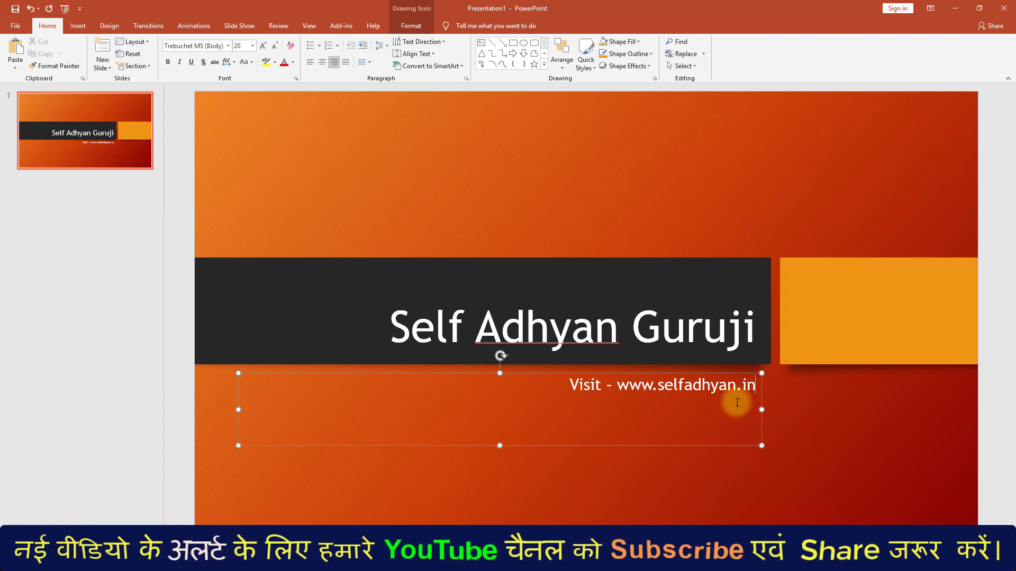
pyautogui.click(603, 224)
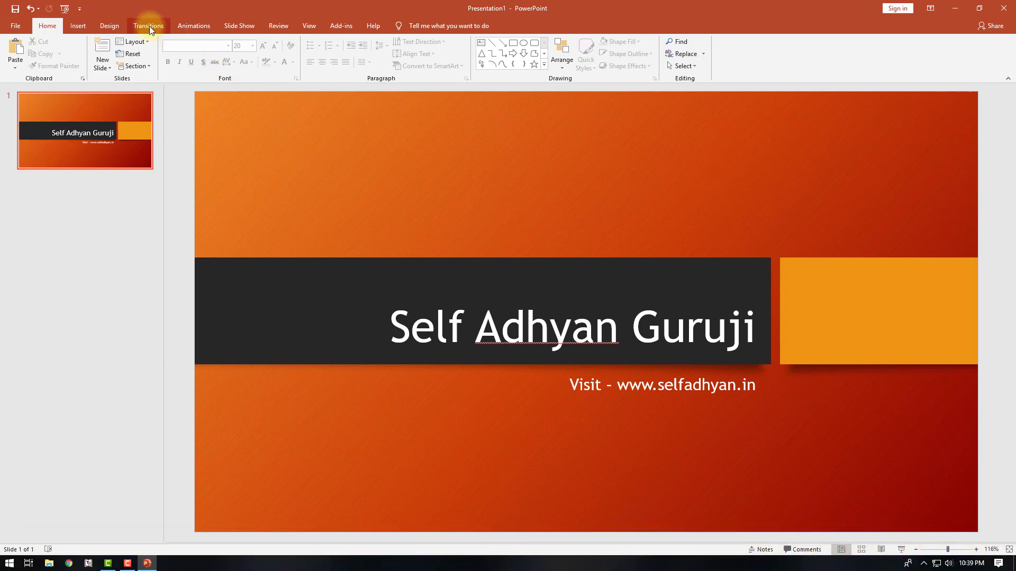
# Step: Preview a few Design themes, then apply the orange Badge theme to the slide
pyautogui.click(113, 26)
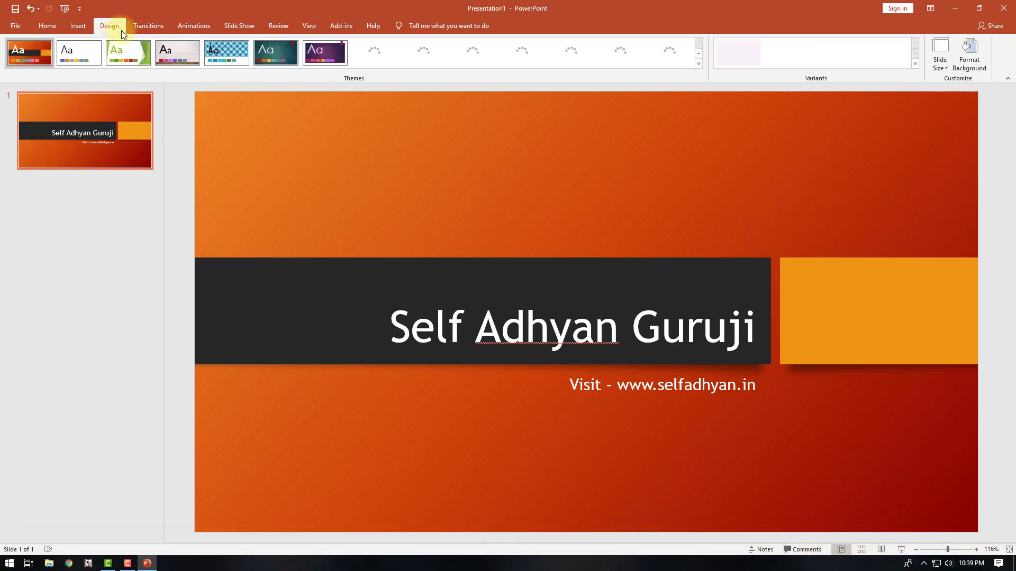
pyautogui.click(168, 53)
pyautogui.click(138, 55)
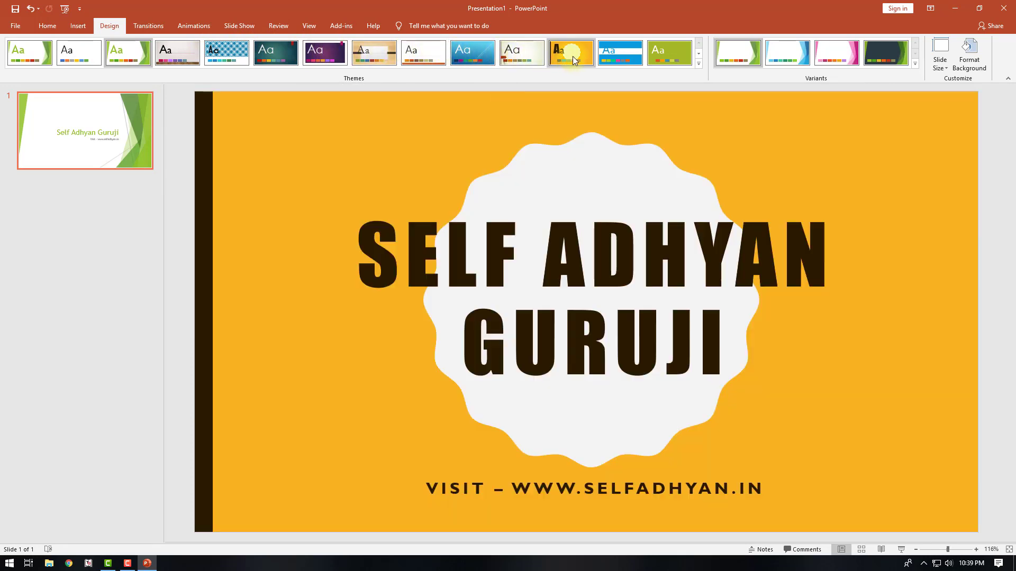
pyautogui.click(573, 56)
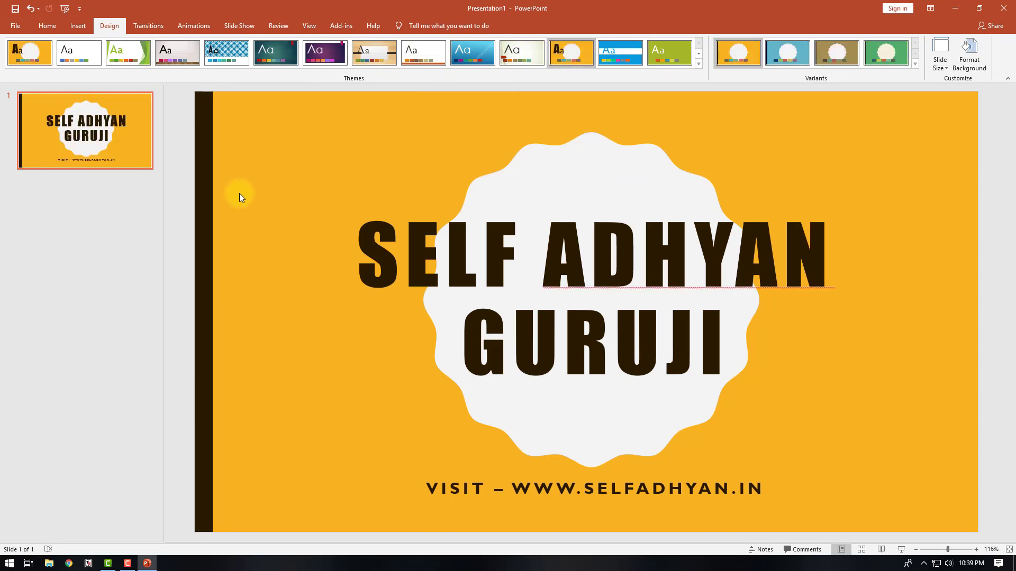
pyautogui.click(50, 27)
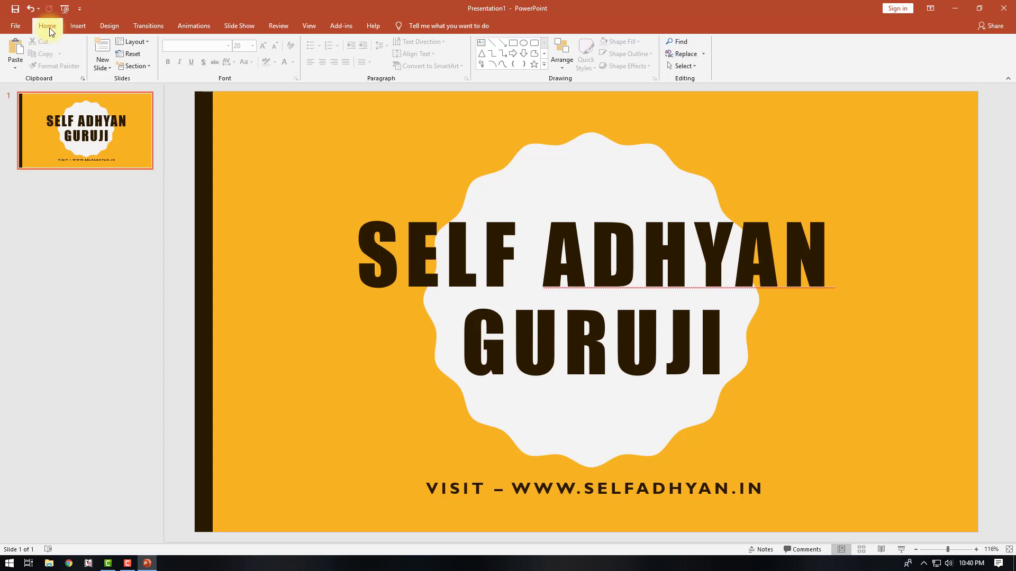
# Step: Save the presentation in Documents as 'Self Adhyan Guruji Presentation'
pyautogui.click(19, 27)
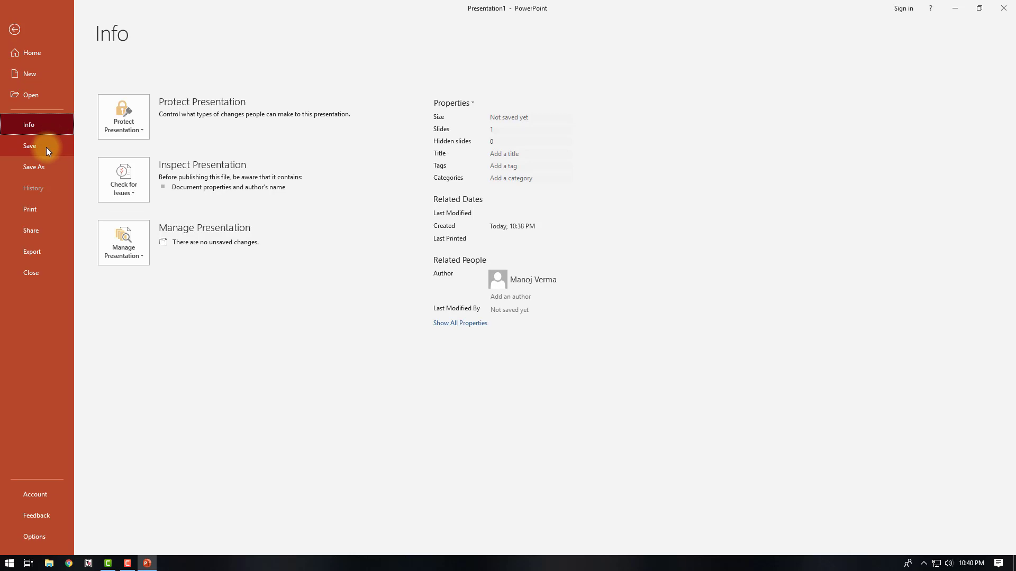
pyautogui.click(46, 147)
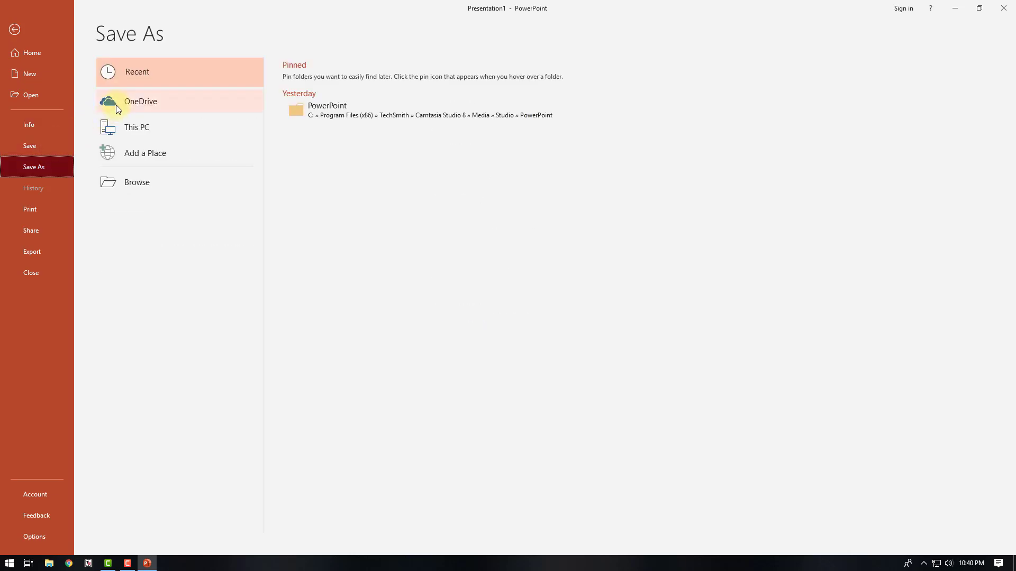
pyautogui.click(147, 130)
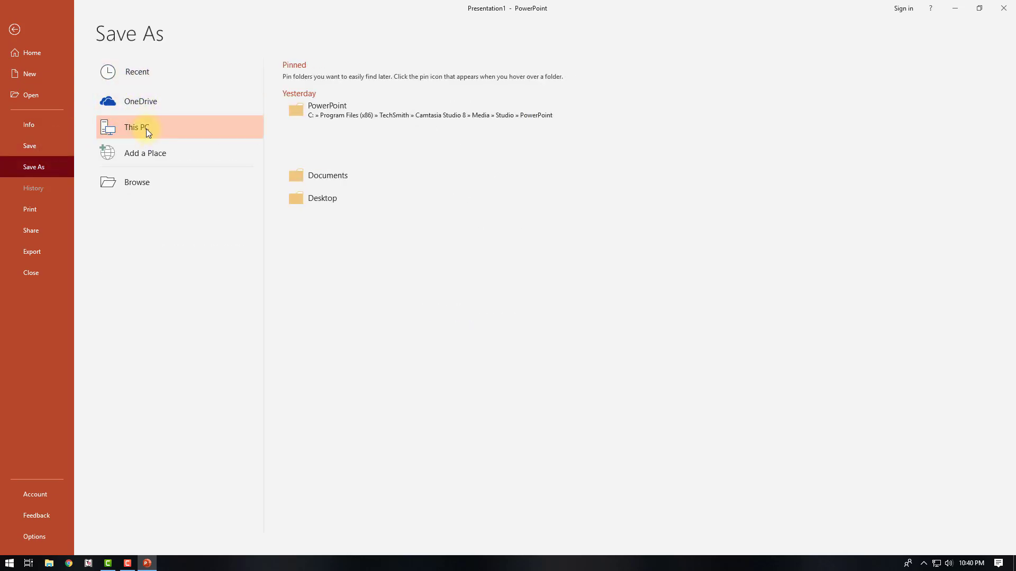
pyautogui.doubleClick(147, 130)
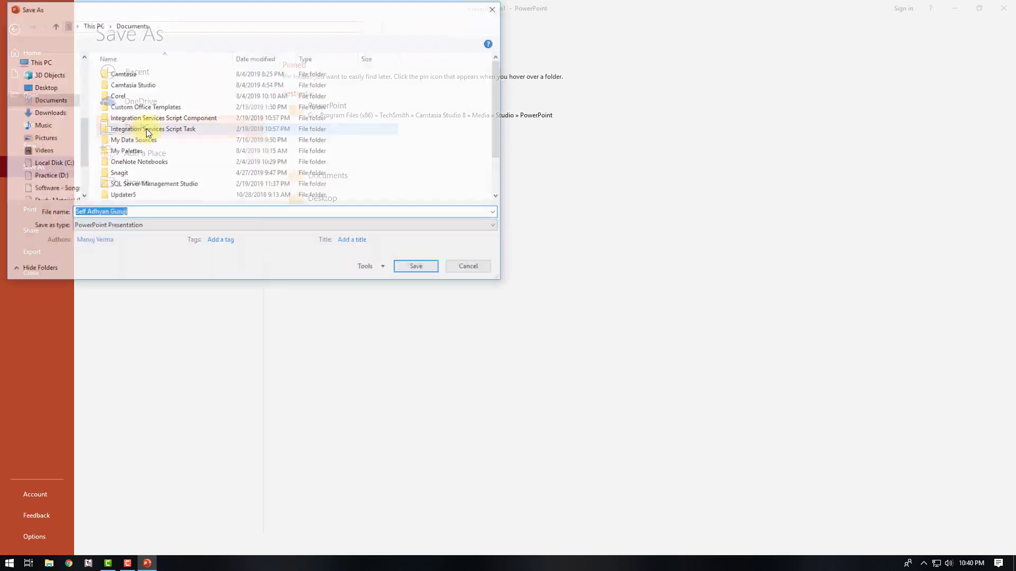
pyautogui.click(196, 211)
pyautogui.write('Presentation')
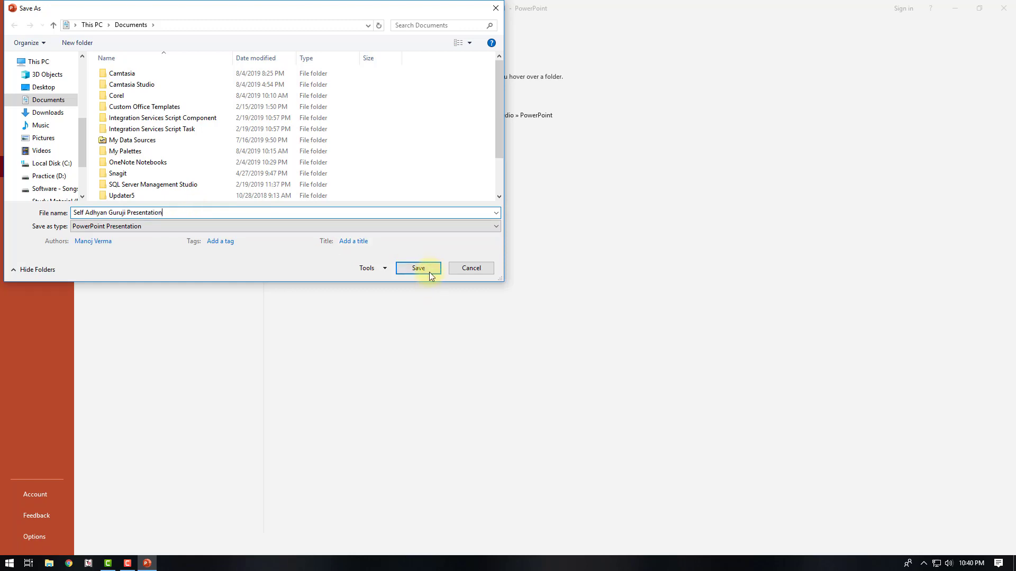
pyautogui.click(429, 272)
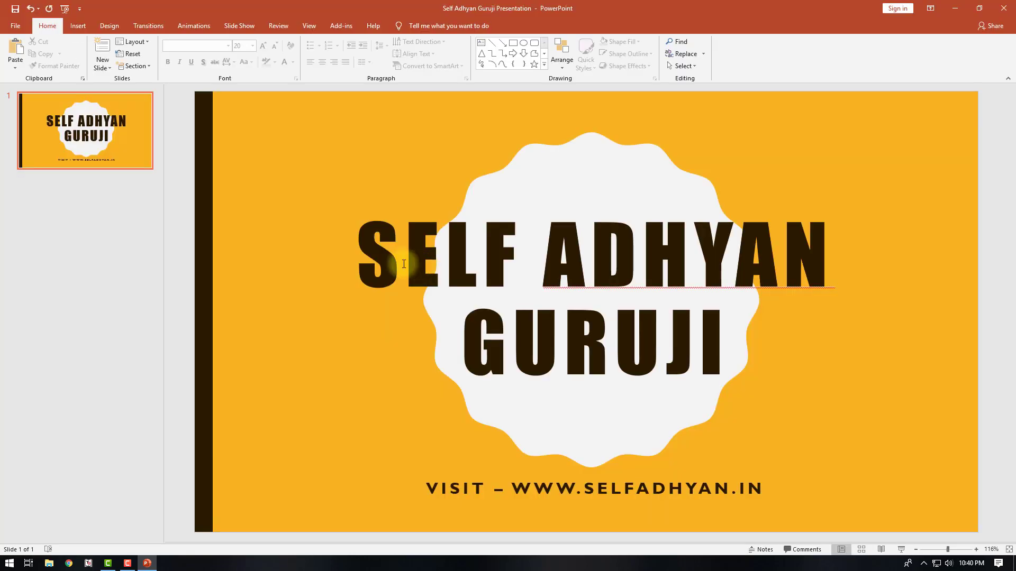
# Step: Insert a new Blank slide after the title slide
pyautogui.click(47, 29)
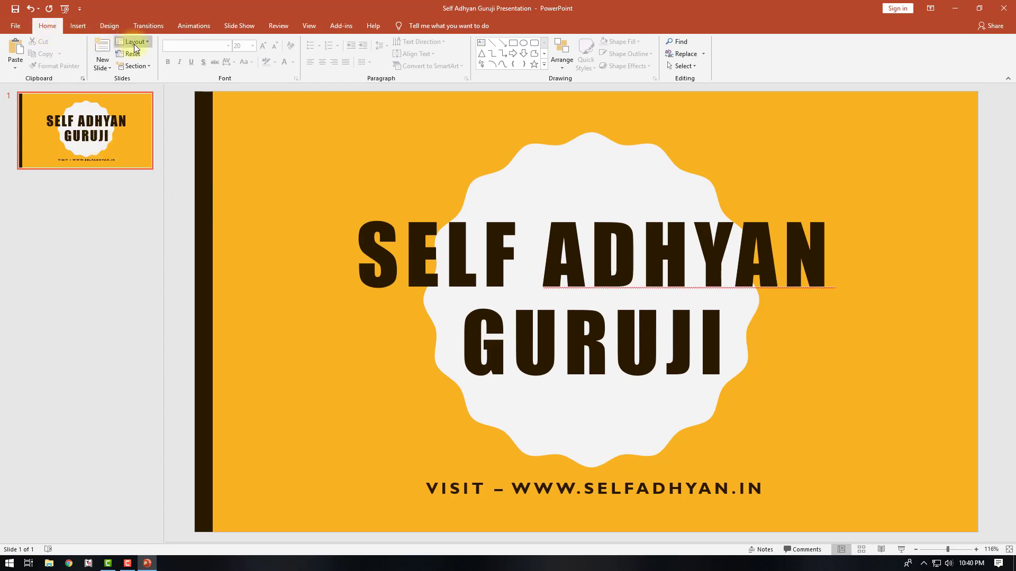
pyautogui.click(78, 125)
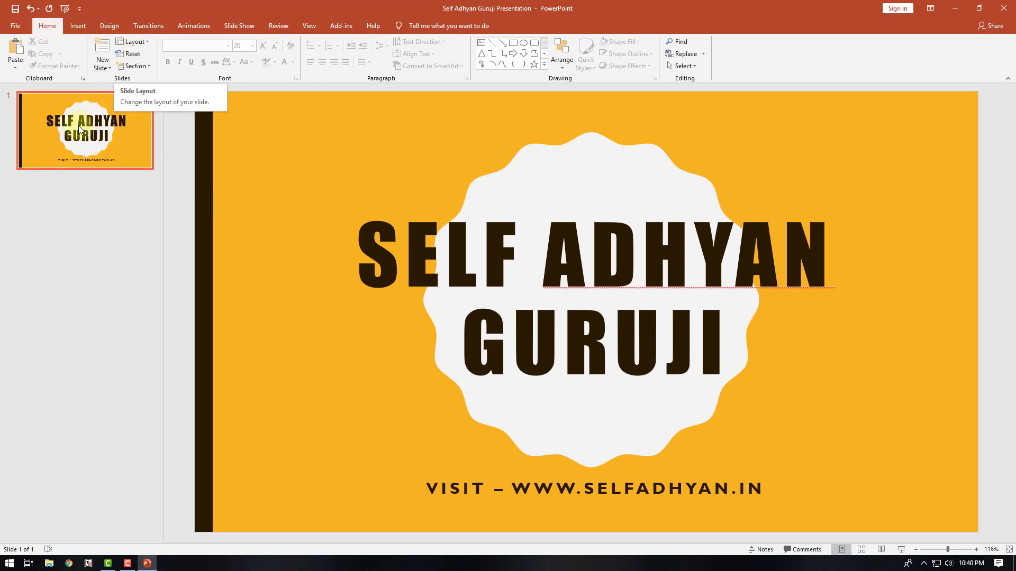
pyautogui.click(102, 67)
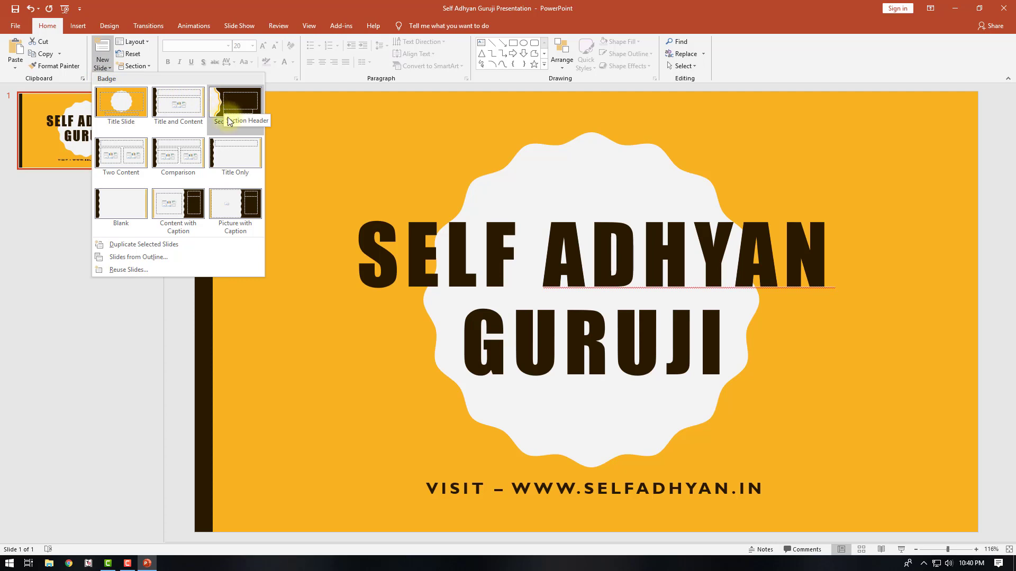
pyautogui.click(127, 208)
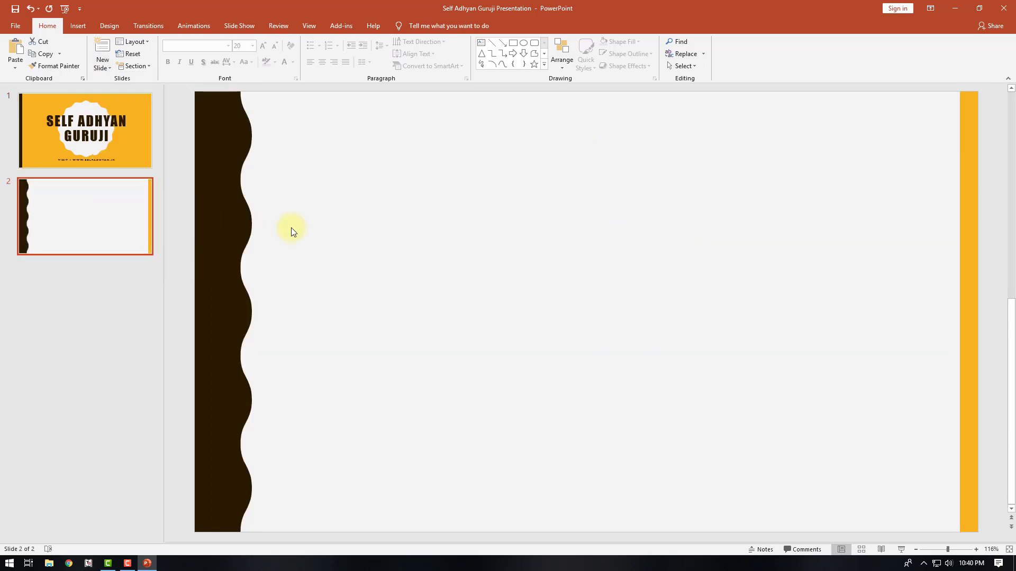
pyautogui.click(372, 231)
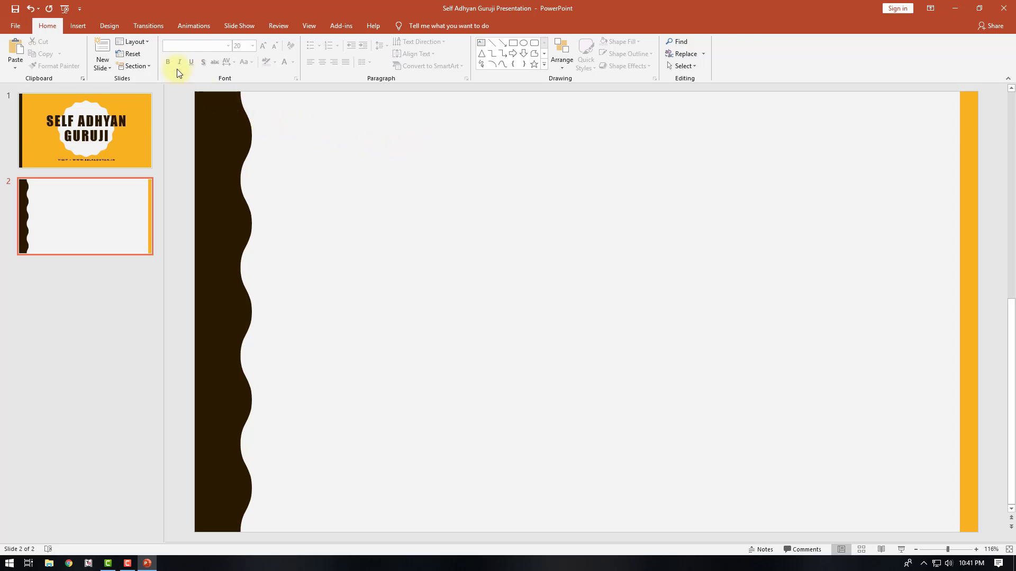
pyautogui.click(141, 48)
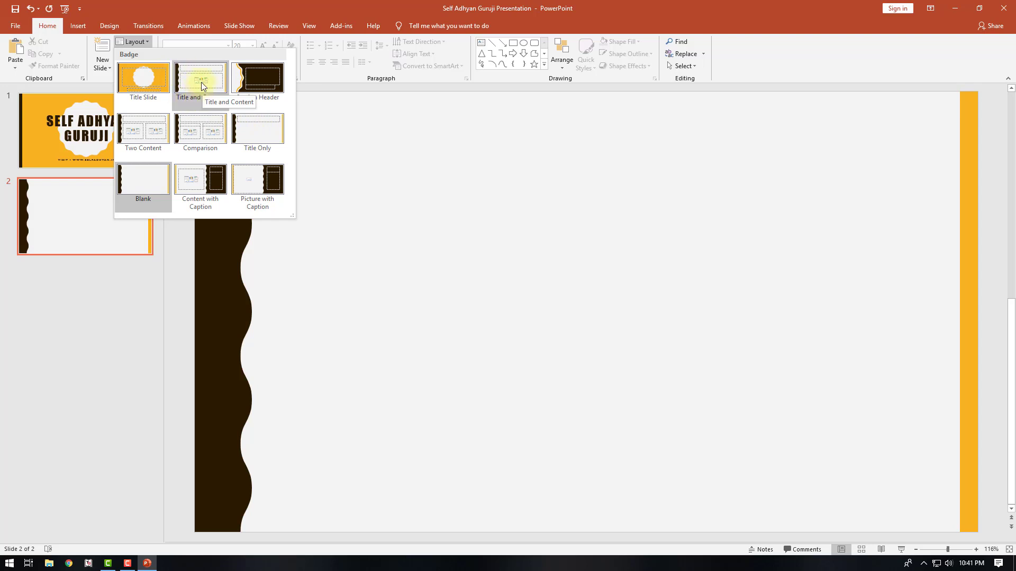
# Step: Switch slide 2 to the Title and Content layout and type the title 'PROFESSION MATERIAL'
pyautogui.click(191, 92)
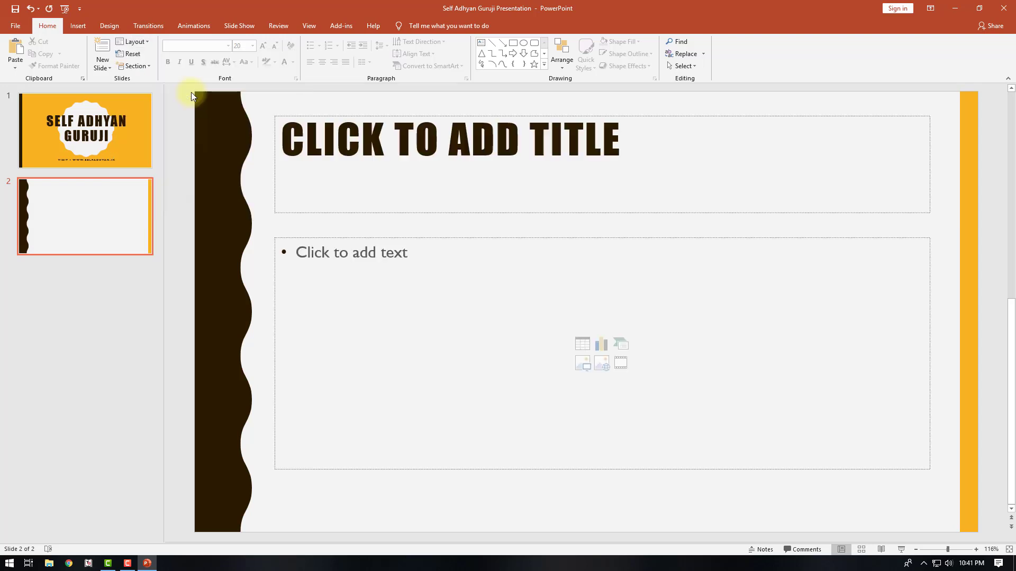
pyautogui.click(352, 149)
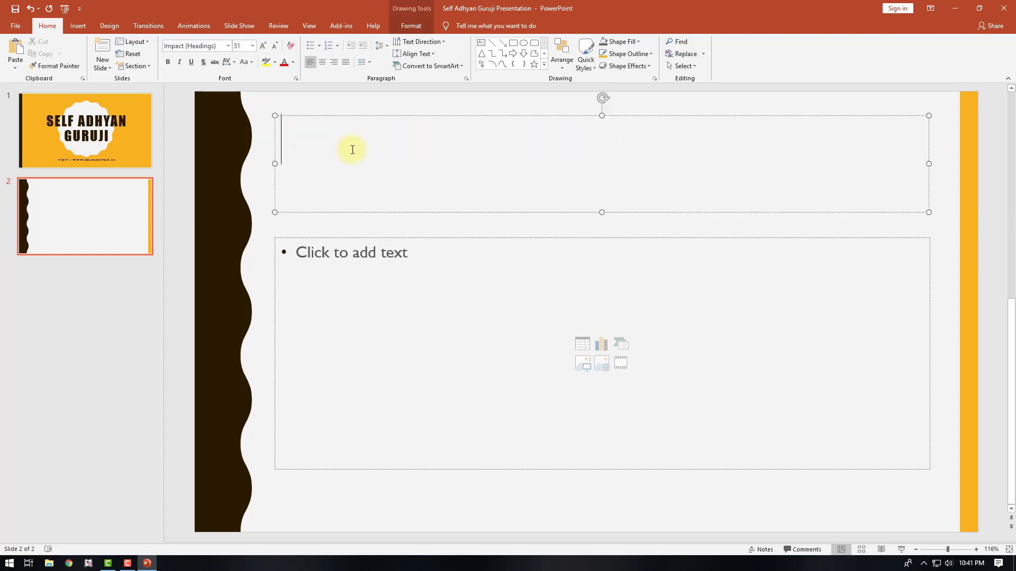
pyautogui.write('PROFESS')
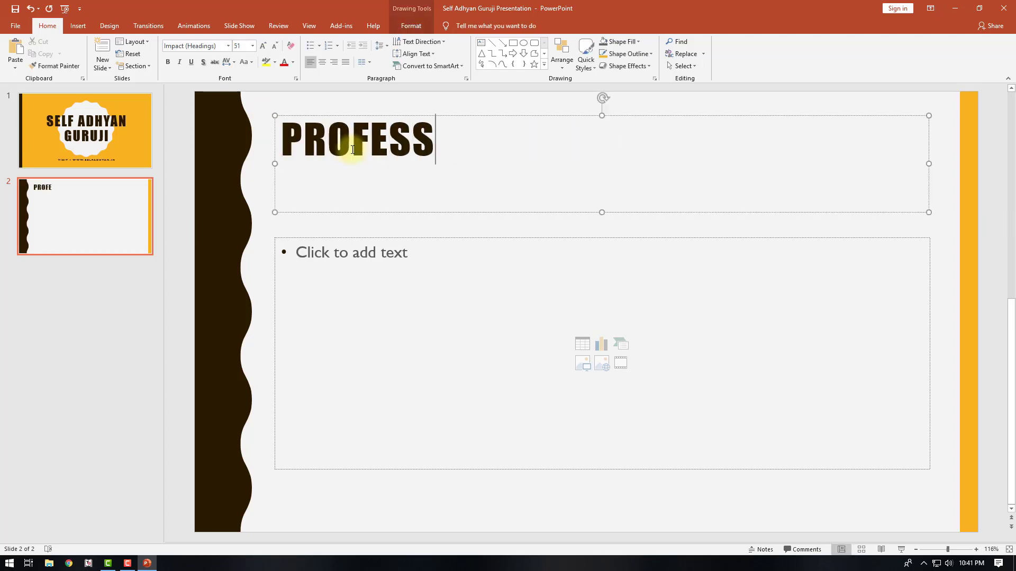
pyautogui.write('ION ')
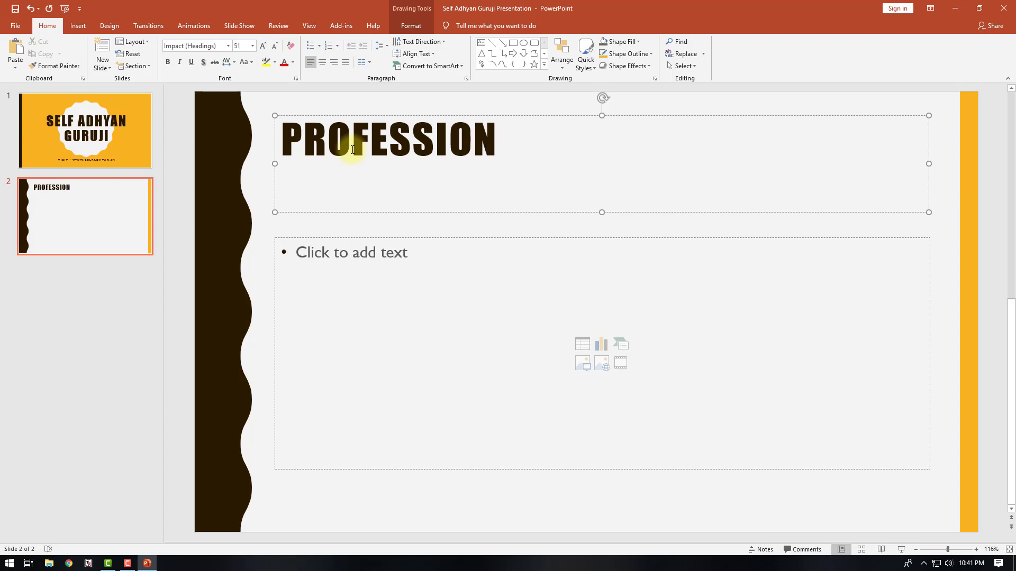
pyautogui.write('M')
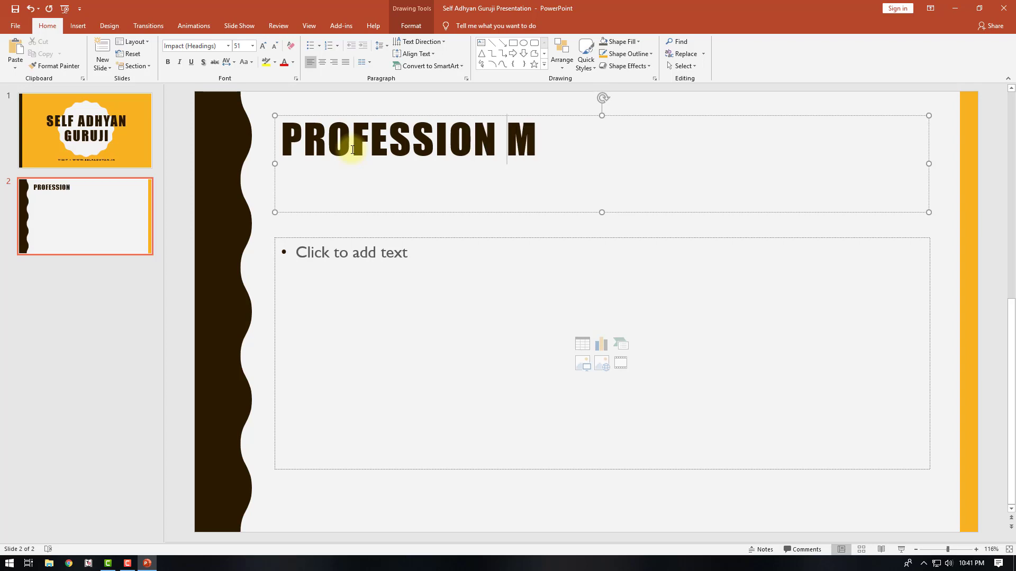
pyautogui.write('ATERIAL')
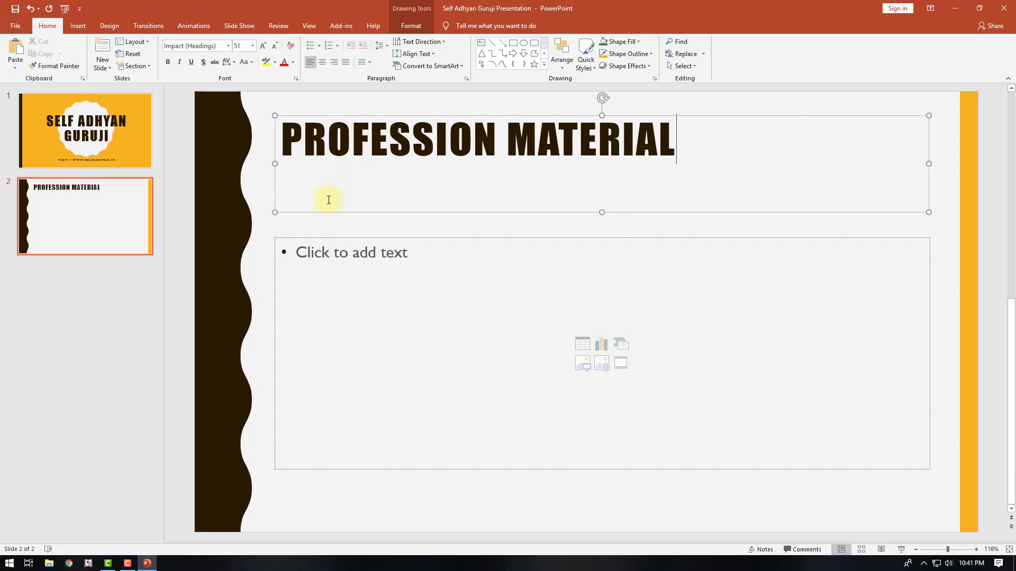
# Step: Type the bullets m/s office, tally, busy accounting and programming in the content box
pyautogui.click(344, 266)
pyautogui.write('m/s')
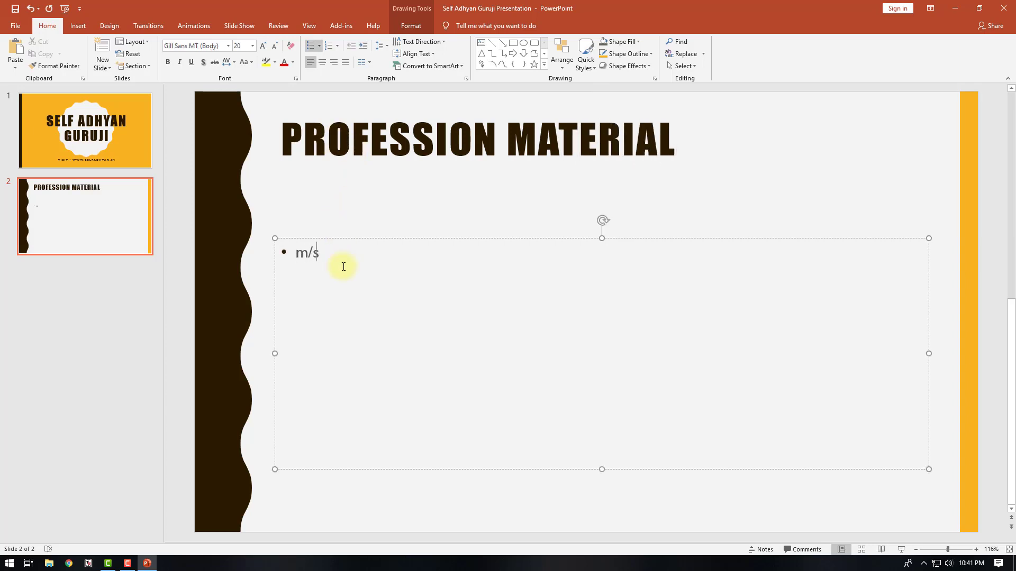
pyautogui.write(' office')
pyautogui.press('Return')
pyautogui.write('tal')
pyautogui.write('ly')
pyautogui.press('Return')
pyautogui.write('bu')
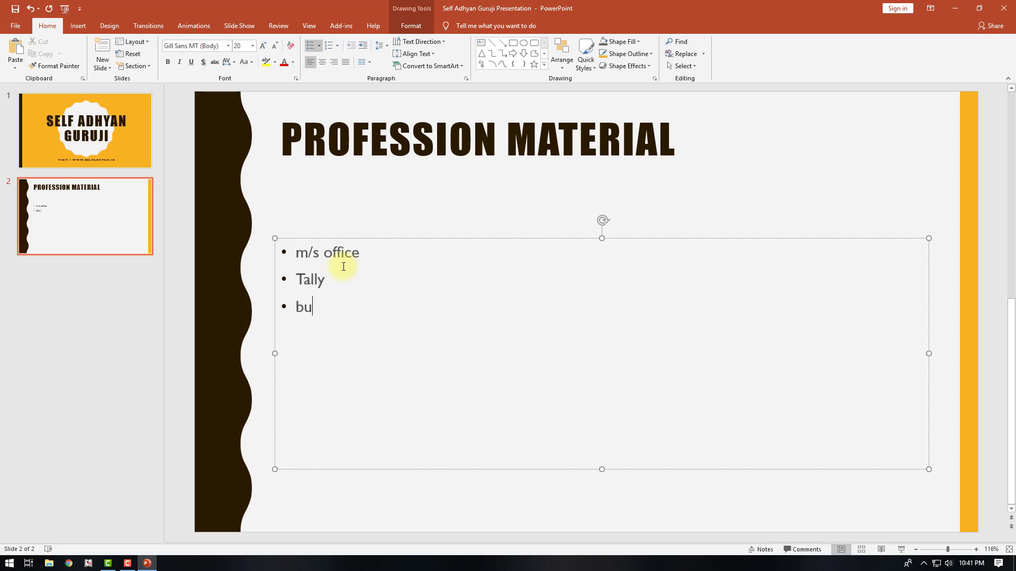
pyautogui.write('sy accounting')
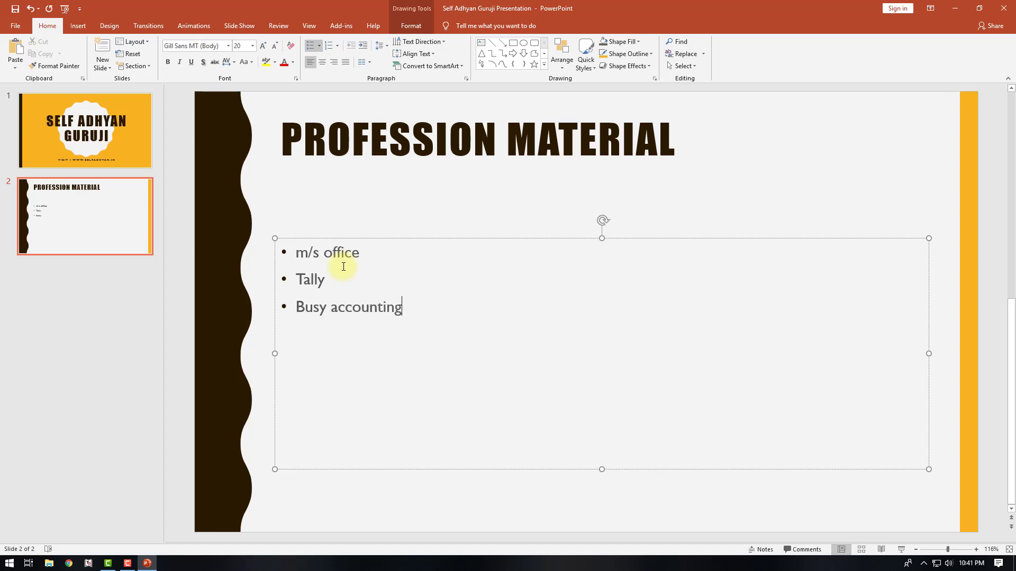
pyautogui.press('Return')
pyautogui.write('program')
pyautogui.write('ming')
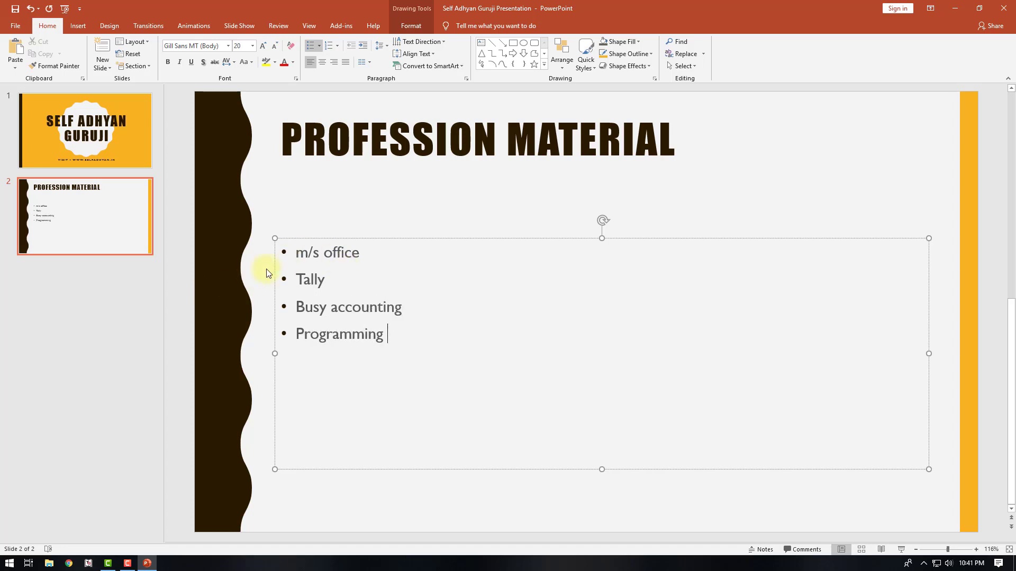
# Step: Change the first bullet to UPPERCASE with Change Case so it reads M/S OFFICE
pyautogui.moveTo(362, 252); pyautogui.dragTo(290, 252)
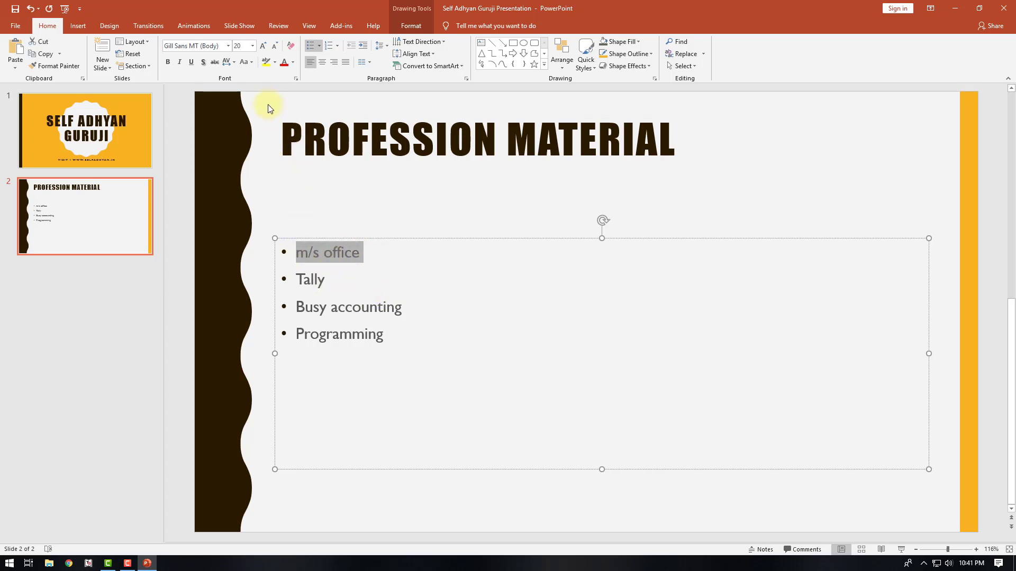
pyautogui.click(245, 63)
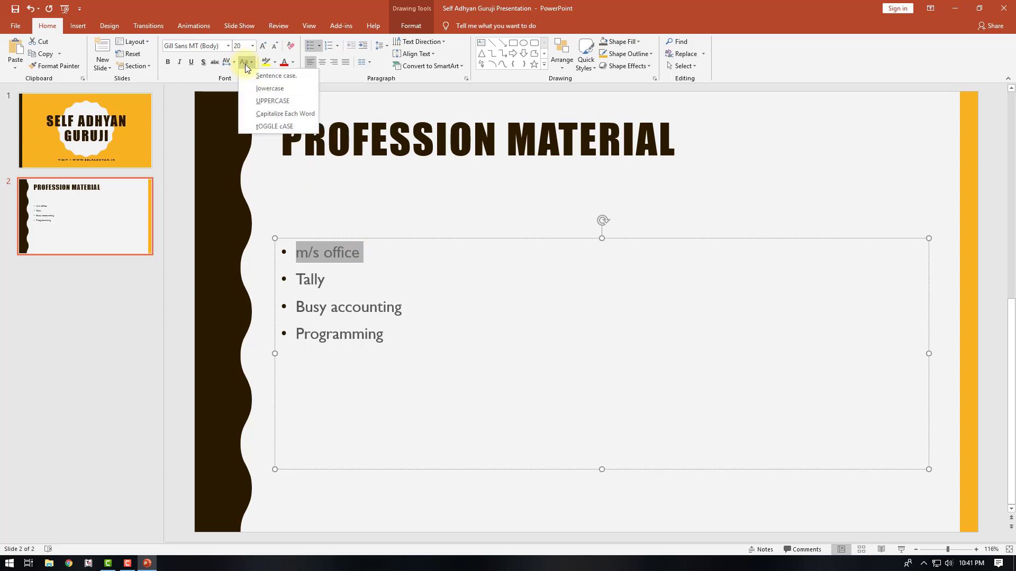
pyautogui.click(265, 101)
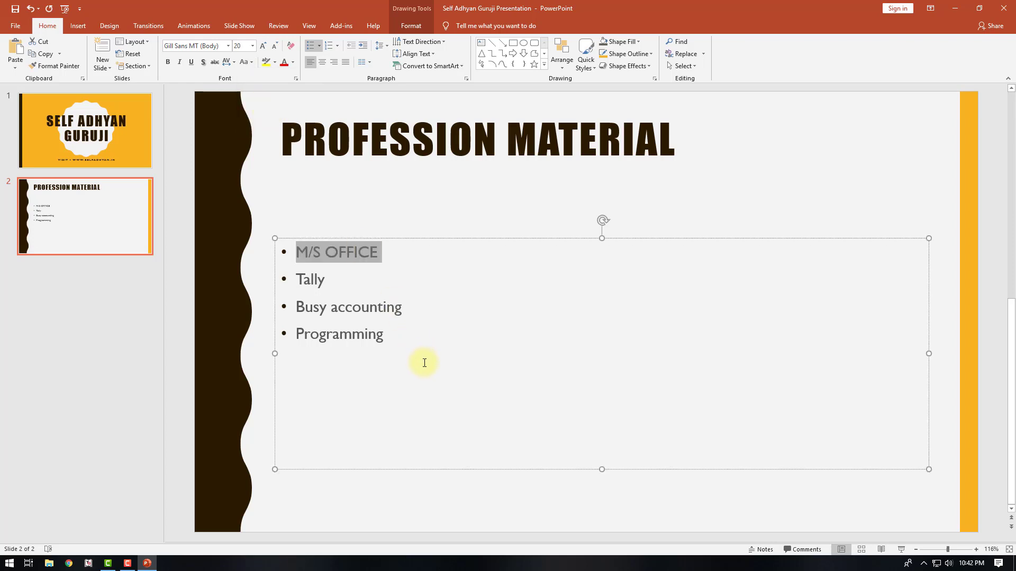
pyautogui.moveTo(415, 356); pyautogui.dragTo(295, 255)
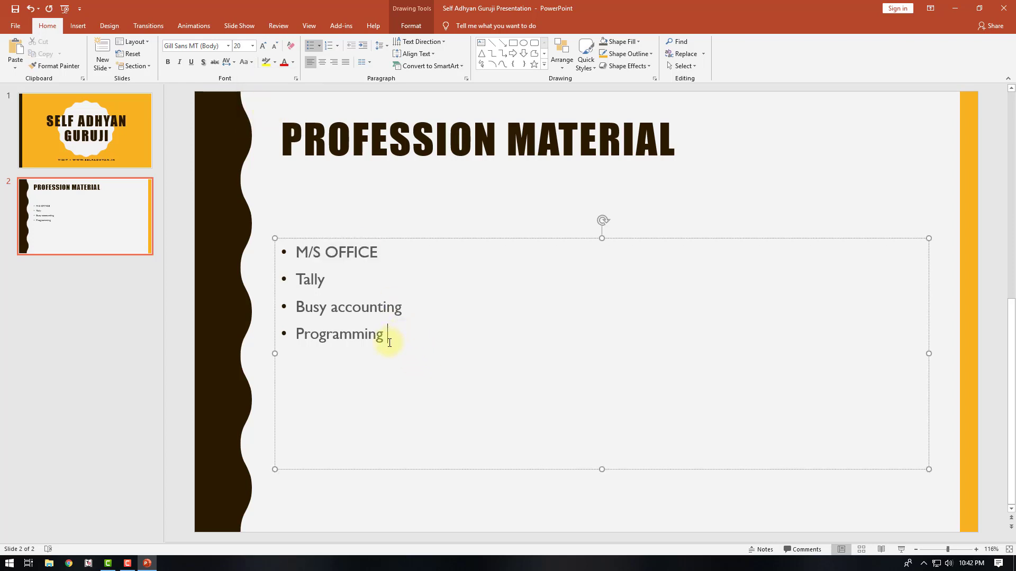
# Step: Bold the four list items, then reselect them and colour the text dark blue
pyautogui.click(168, 62)
pyautogui.click(497, 374)
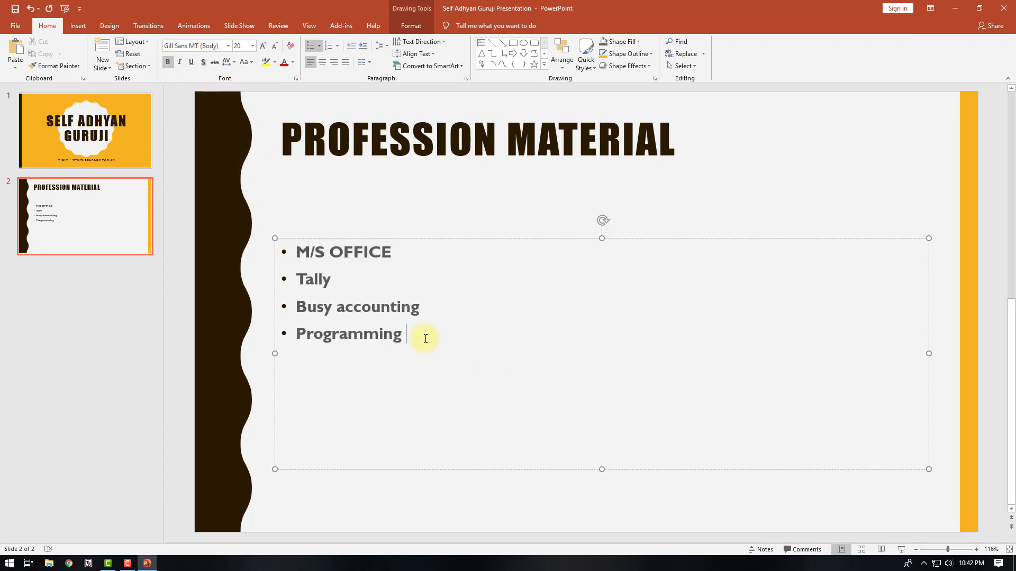
pyautogui.moveTo(414, 335); pyautogui.dragTo(299, 252)
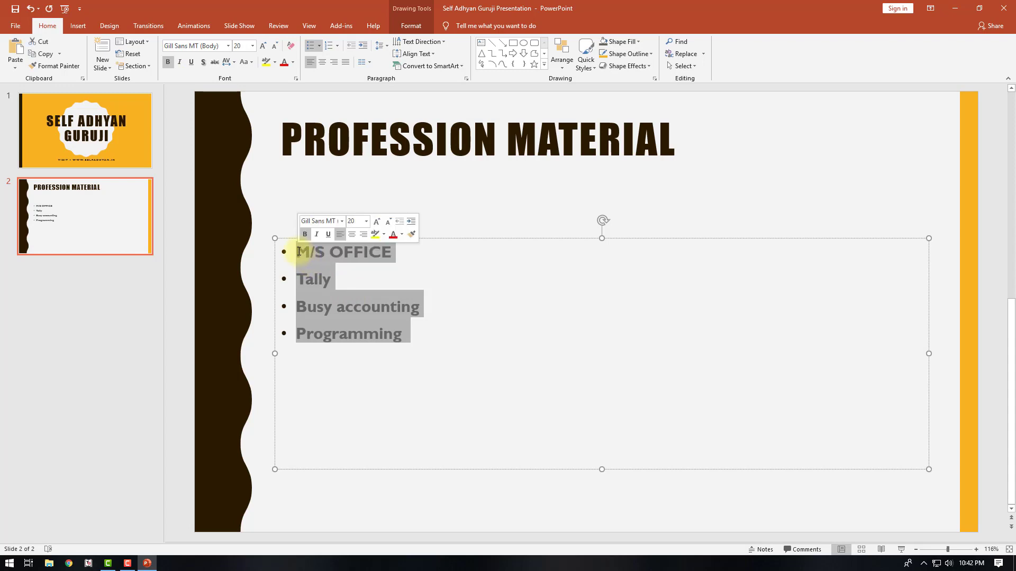
pyautogui.click(292, 62)
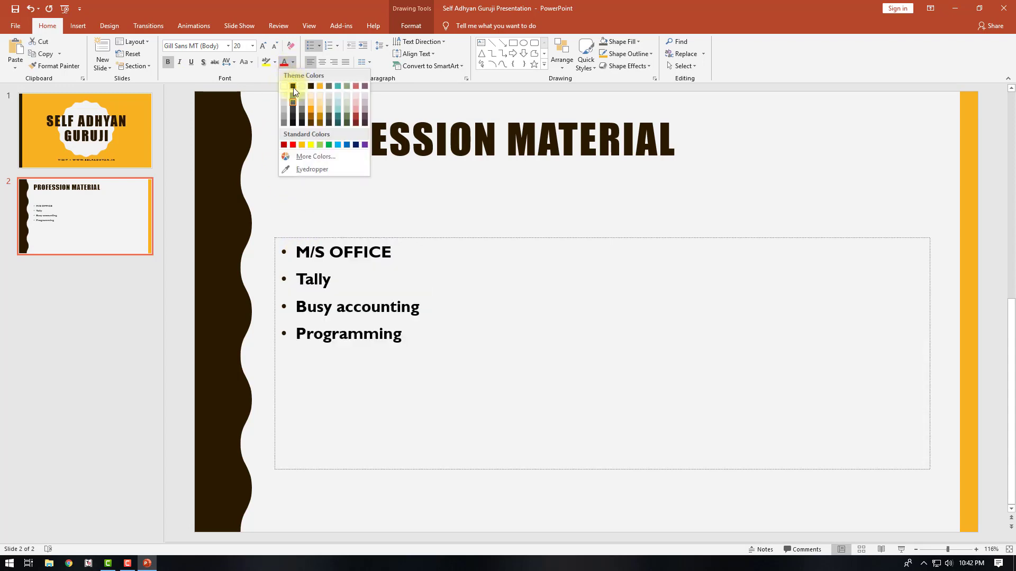
pyautogui.click(354, 145)
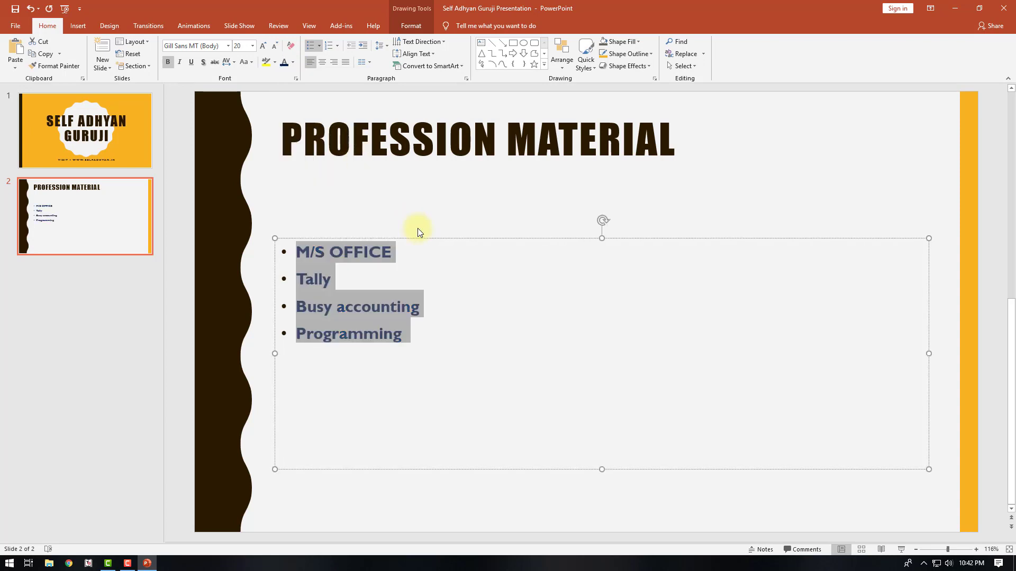
pyautogui.click(410, 140)
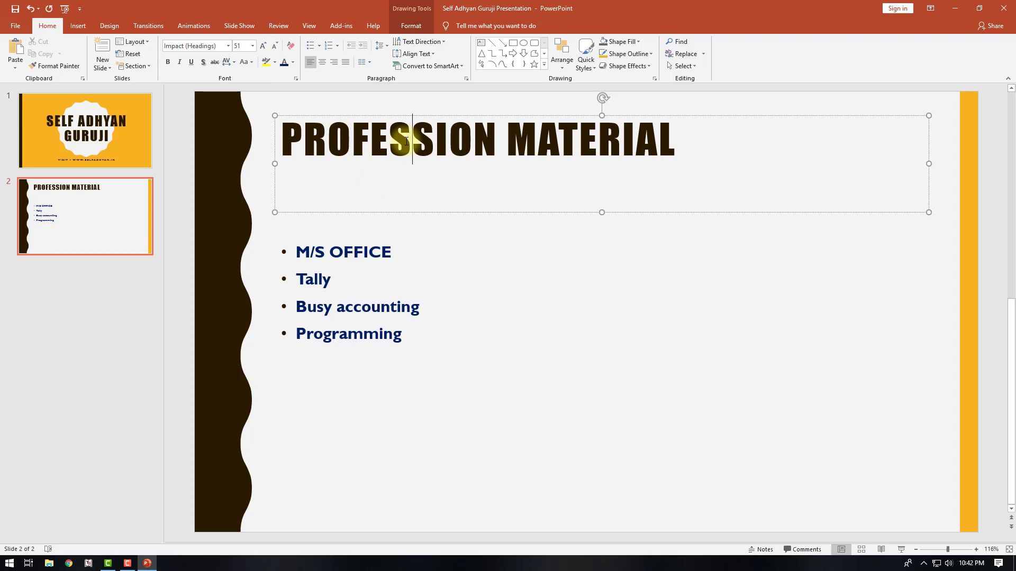
# Step: Try right and left alignment on the PROFESSION MATERIAL title, then settle on Center
pyautogui.click(322, 59)
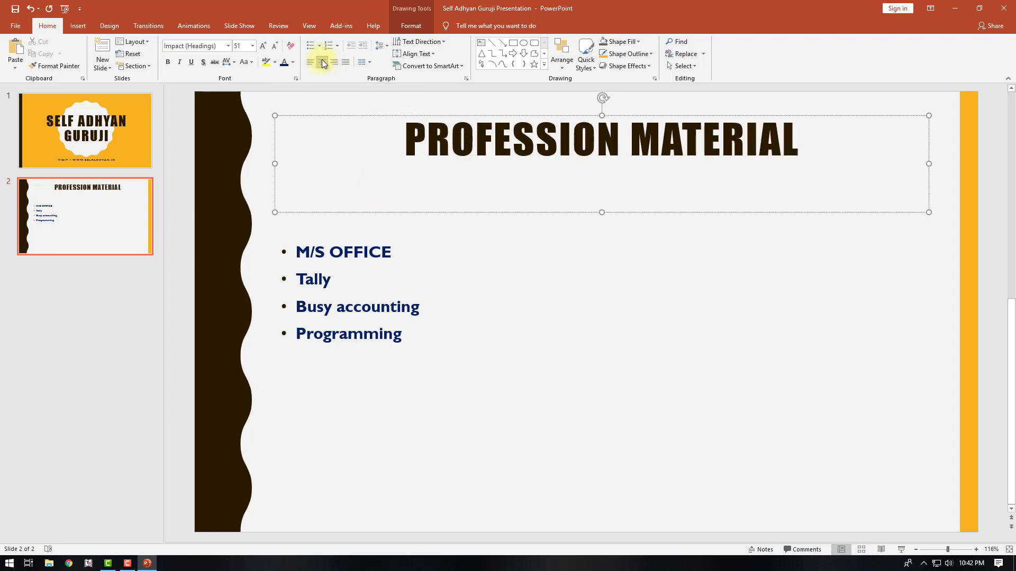
pyautogui.click(332, 63)
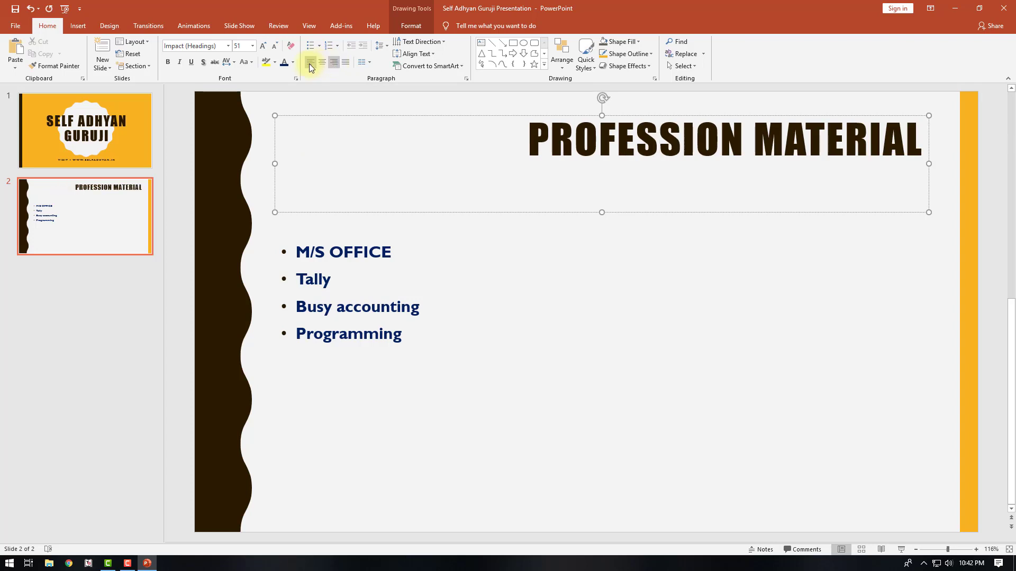
pyautogui.click(309, 63)
pyautogui.click(320, 62)
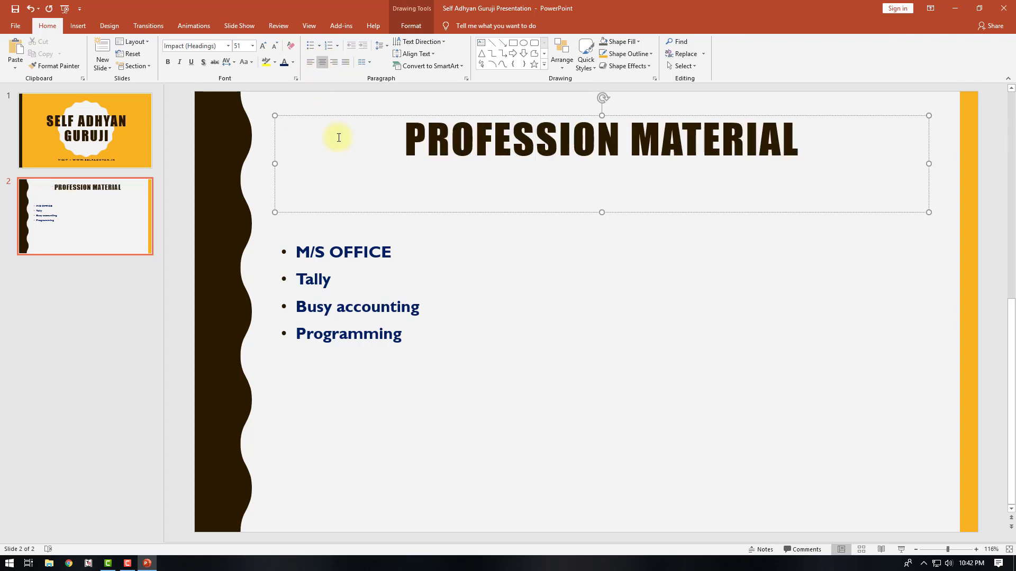
pyautogui.click(351, 249)
# Step: Select the four list items and bring up Bullets and Numbering from the Bullets dropdown
pyautogui.moveTo(417, 335)
pyautogui.mouseDown()
pyautogui.moveTo(327, 255)
pyautogui.moveTo(294, 249)
pyautogui.mouseUp()
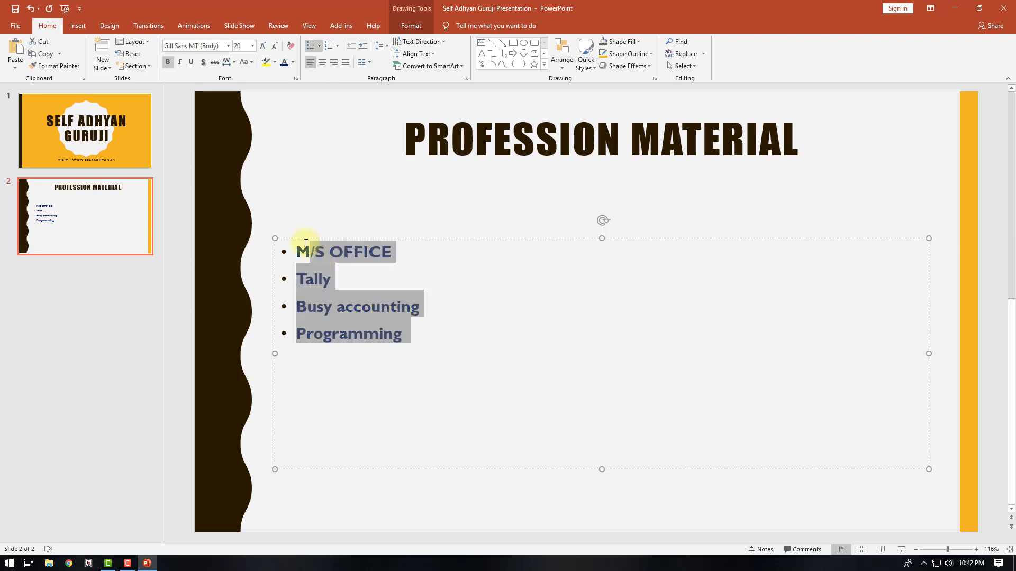
pyautogui.click(322, 43)
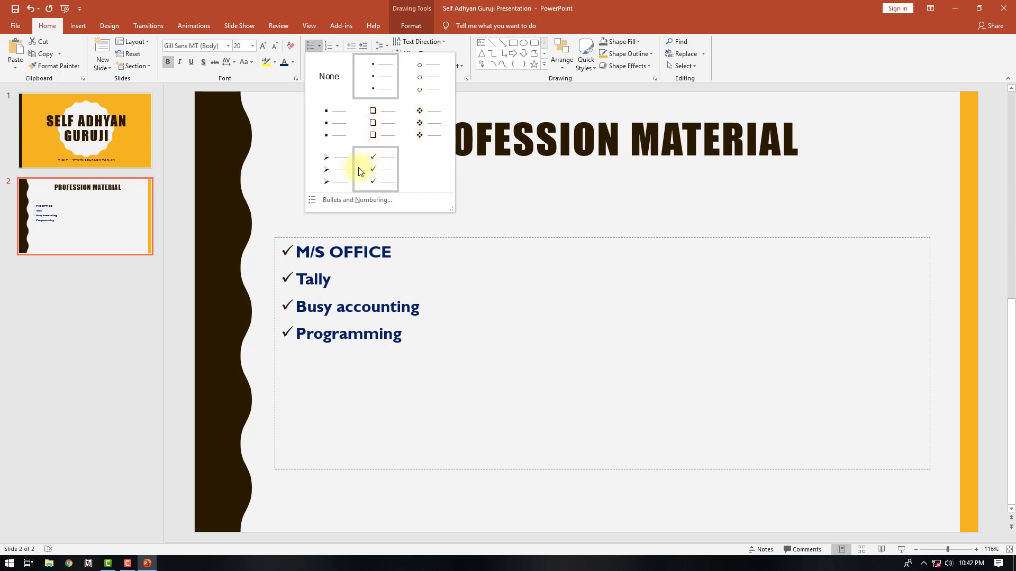
pyautogui.click(336, 201)
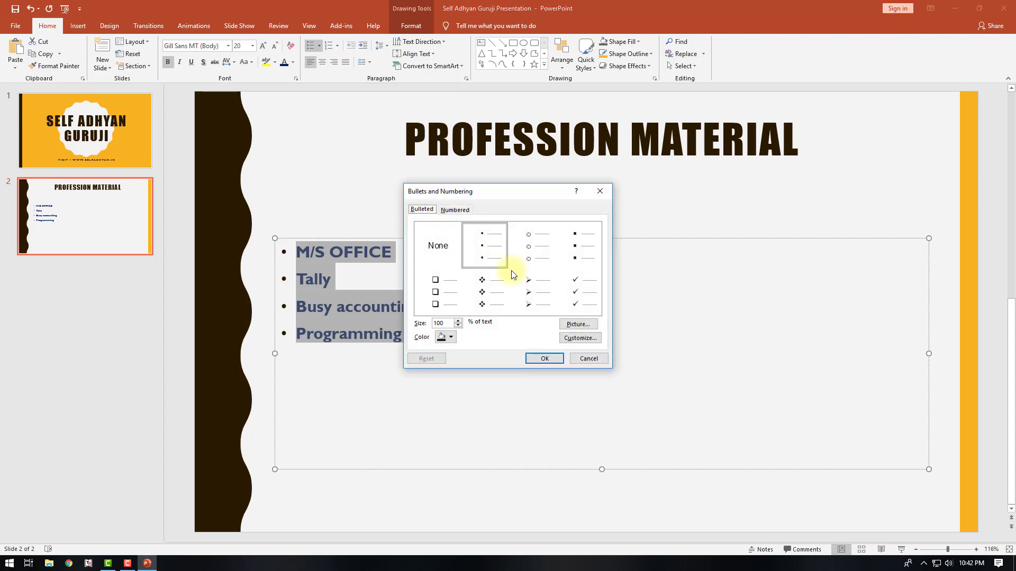
# Step: Customize the bullet to the Wingdings pointing-hand symbol and confirm both dialogs
pyautogui.click(580, 338)
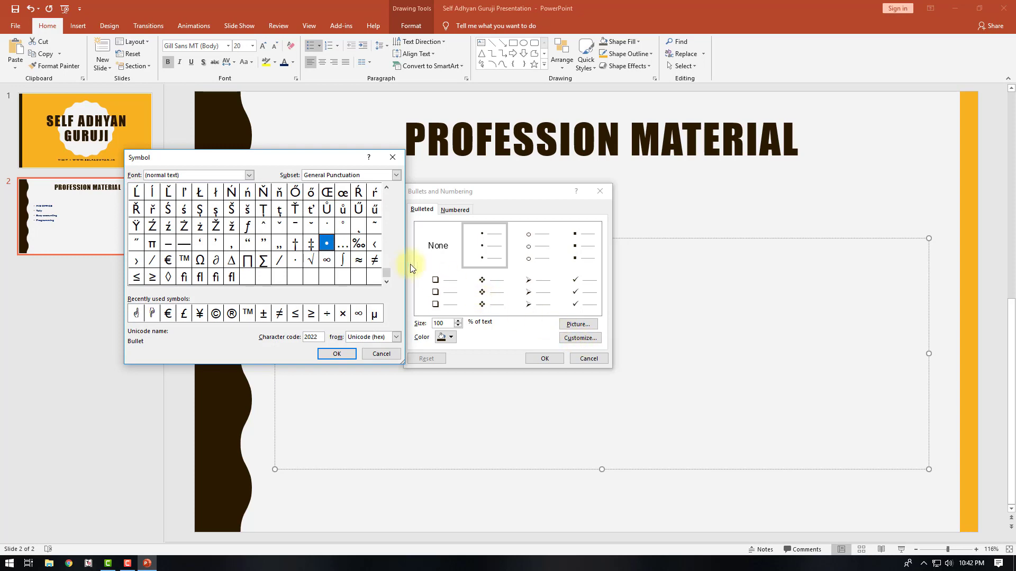
pyautogui.moveTo(390, 270); pyautogui.dragTo(387, 199)
pyautogui.click(249, 175)
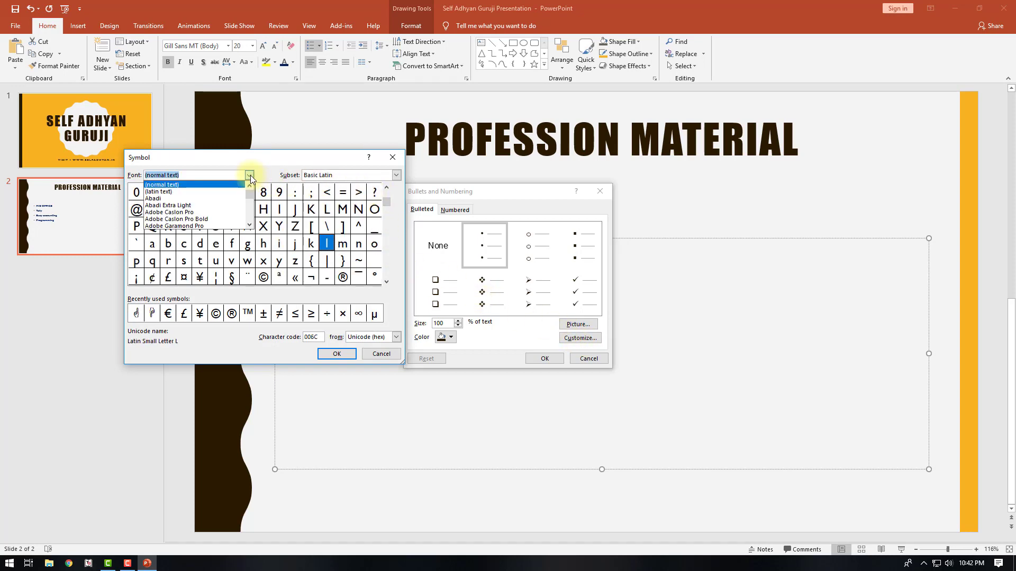
pyautogui.moveTo(244, 187); pyautogui.dragTo(249, 217)
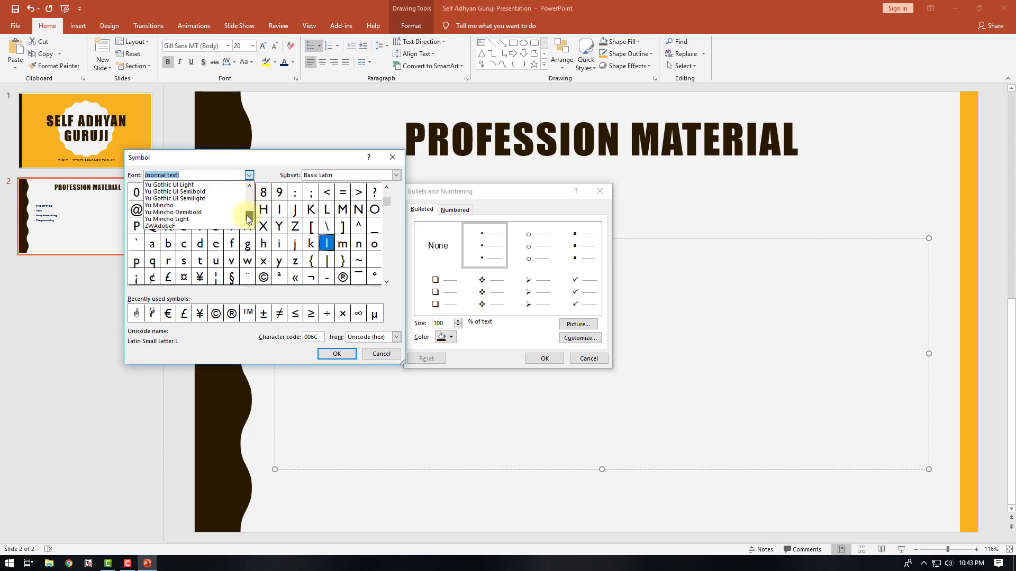
pyautogui.scroll(3, 214, 207)
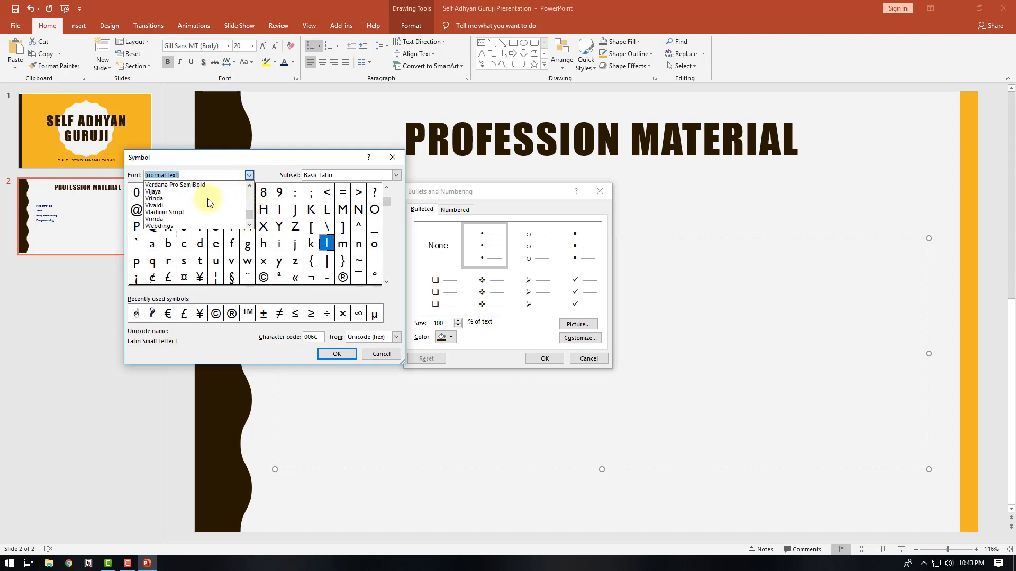
pyautogui.click(180, 198)
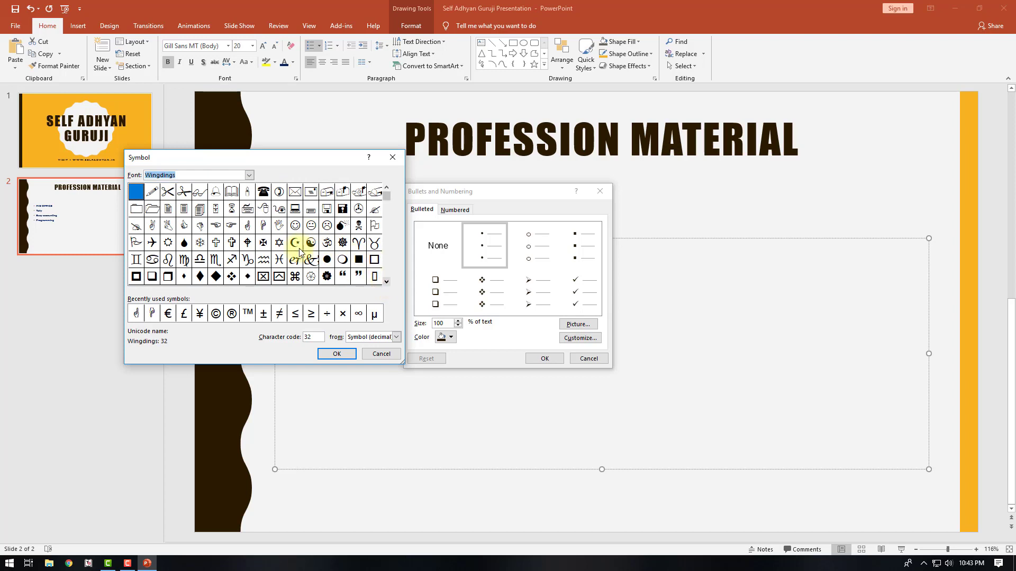
pyautogui.click(231, 225)
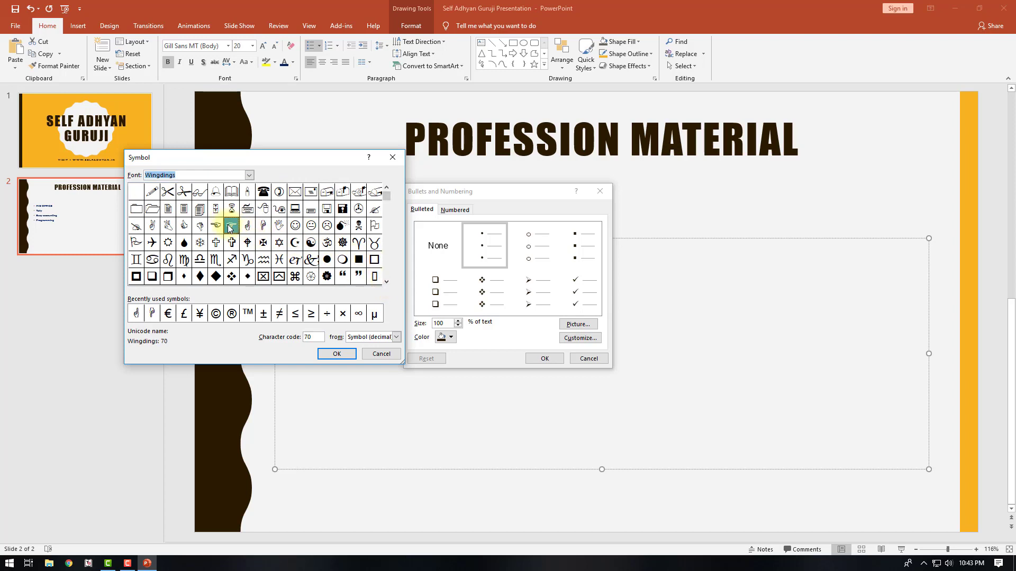
pyautogui.click(333, 353)
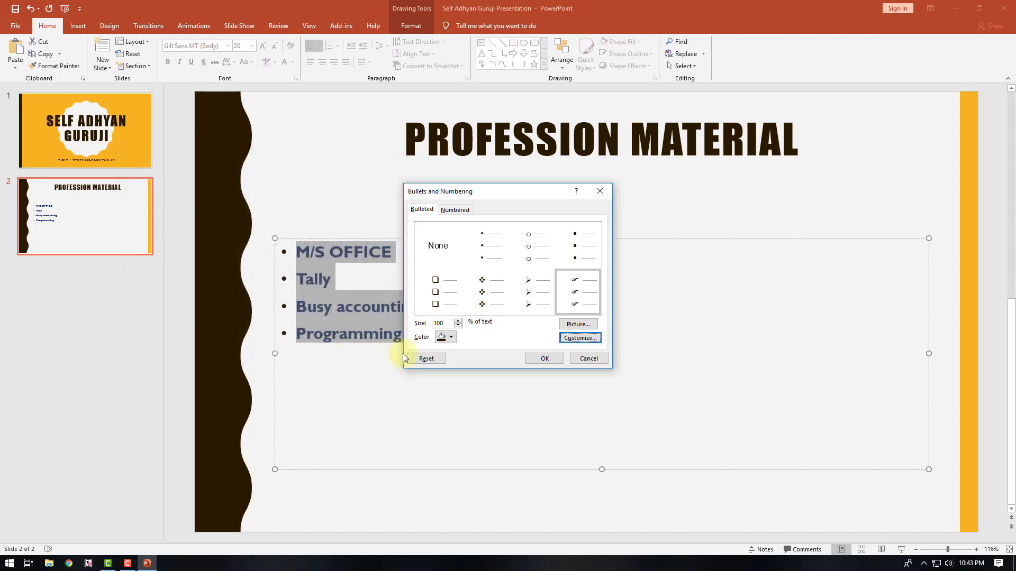
pyautogui.click(529, 360)
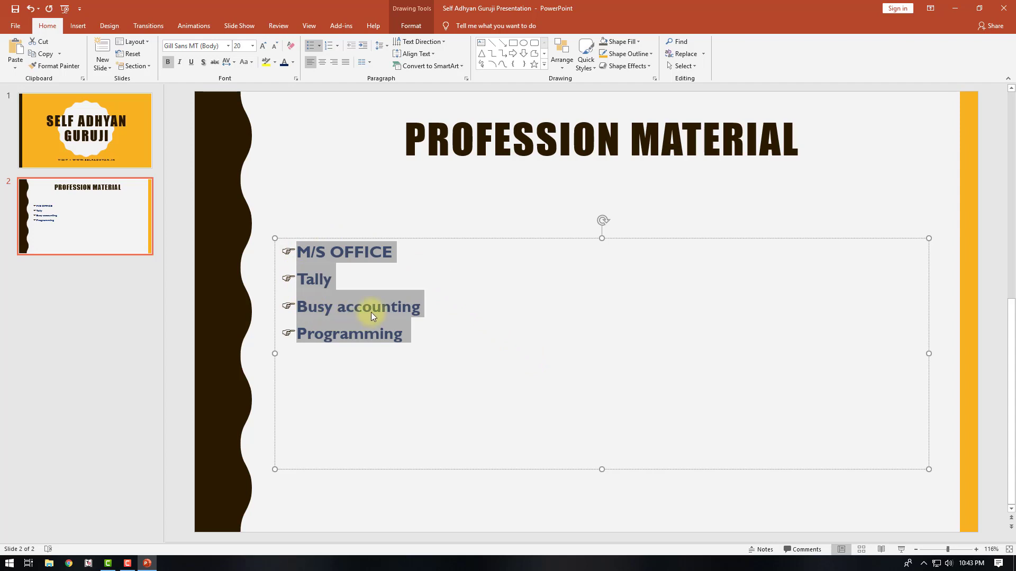
pyautogui.click(319, 46)
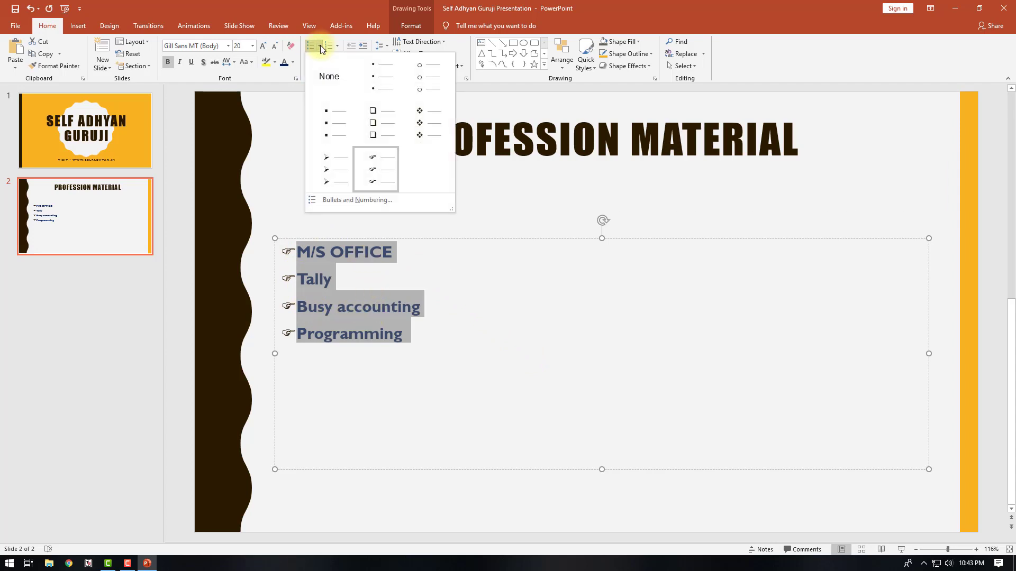
pyautogui.click(319, 46)
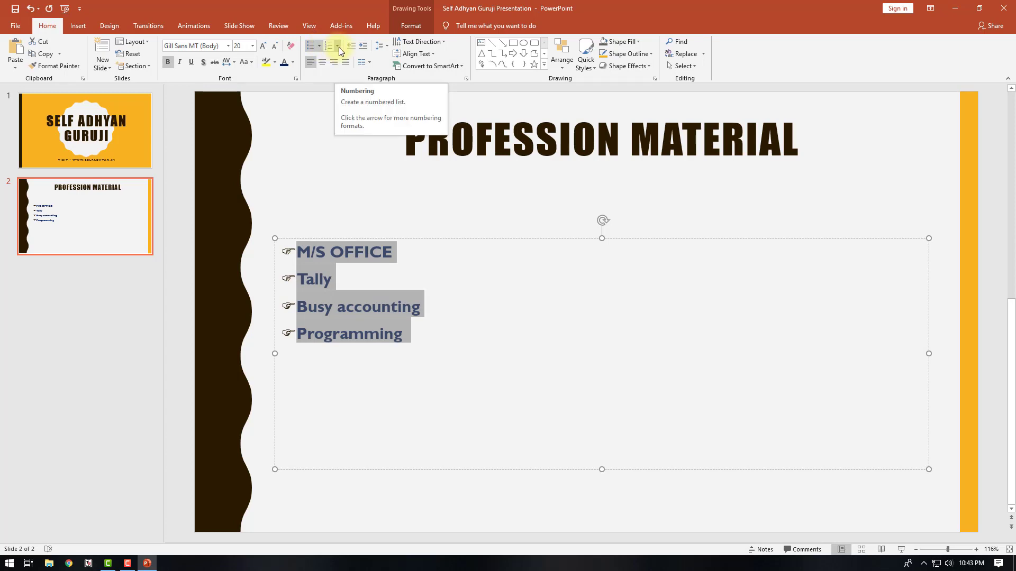
pyautogui.click(337, 46)
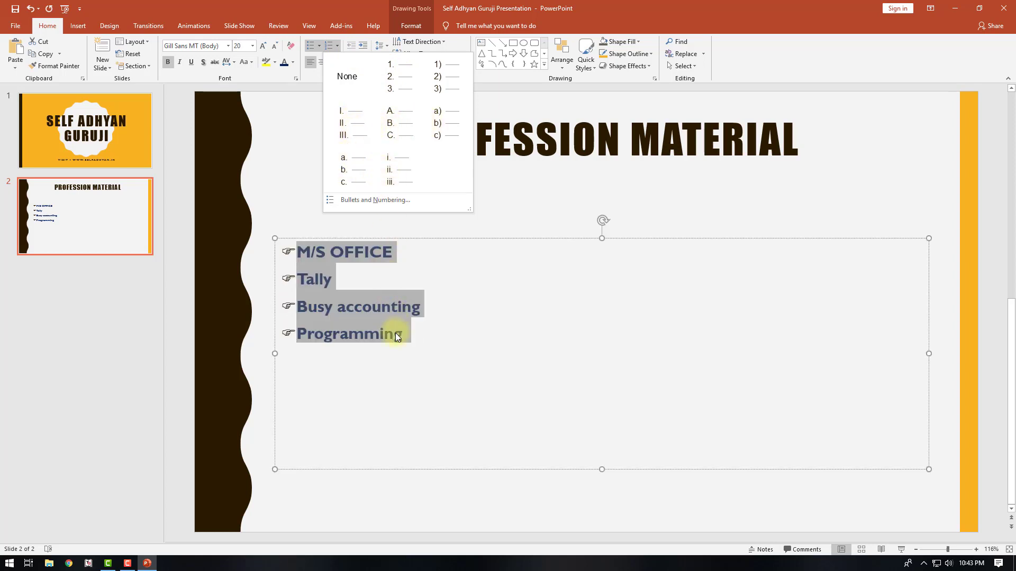
pyautogui.press('Escape')
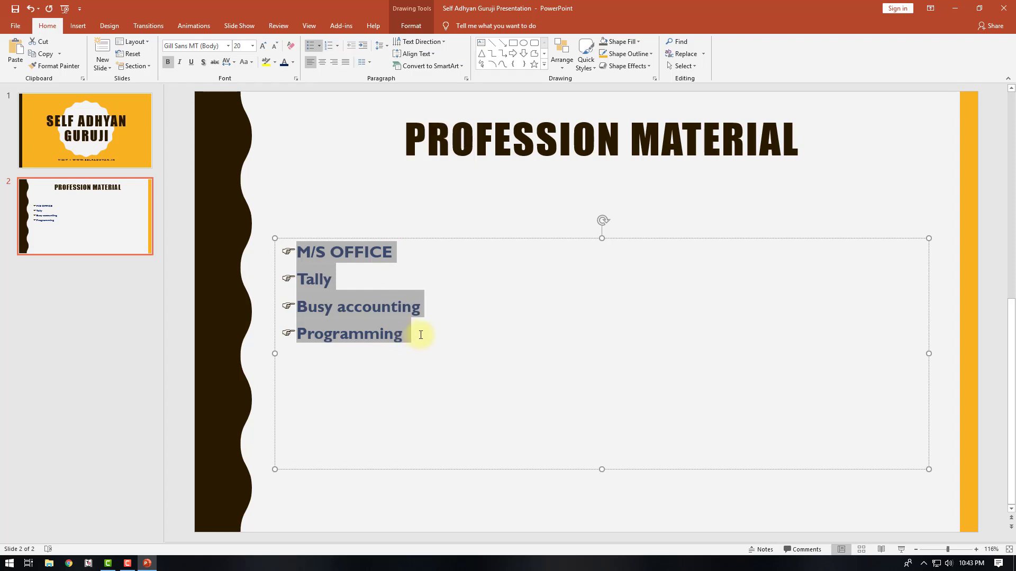
pyautogui.click(364, 51)
pyautogui.click(364, 51)
pyautogui.click(363, 50)
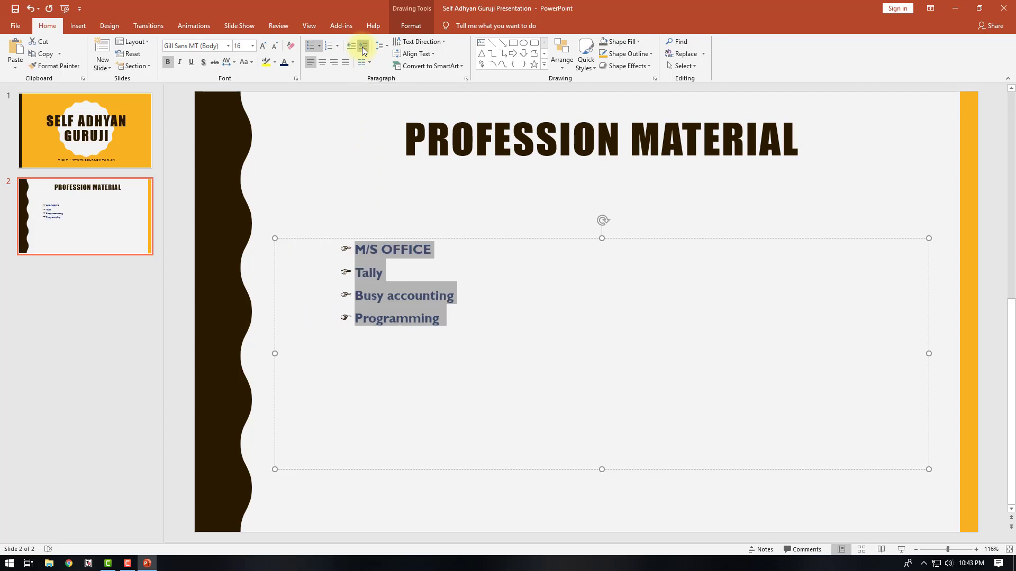
pyautogui.click(363, 51)
pyautogui.click(364, 51)
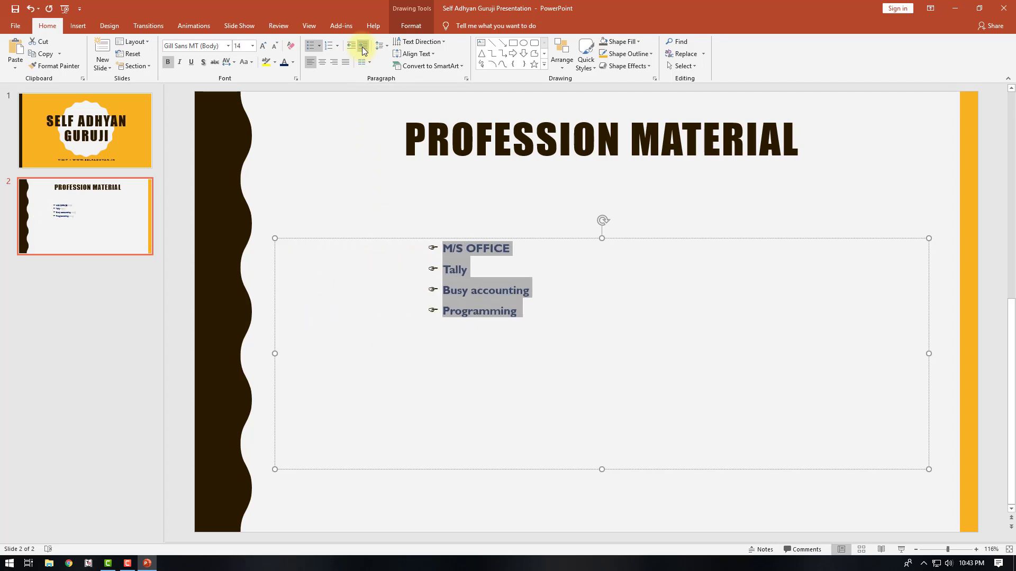
pyautogui.click(364, 51)
pyautogui.click(354, 49)
pyautogui.click(354, 48)
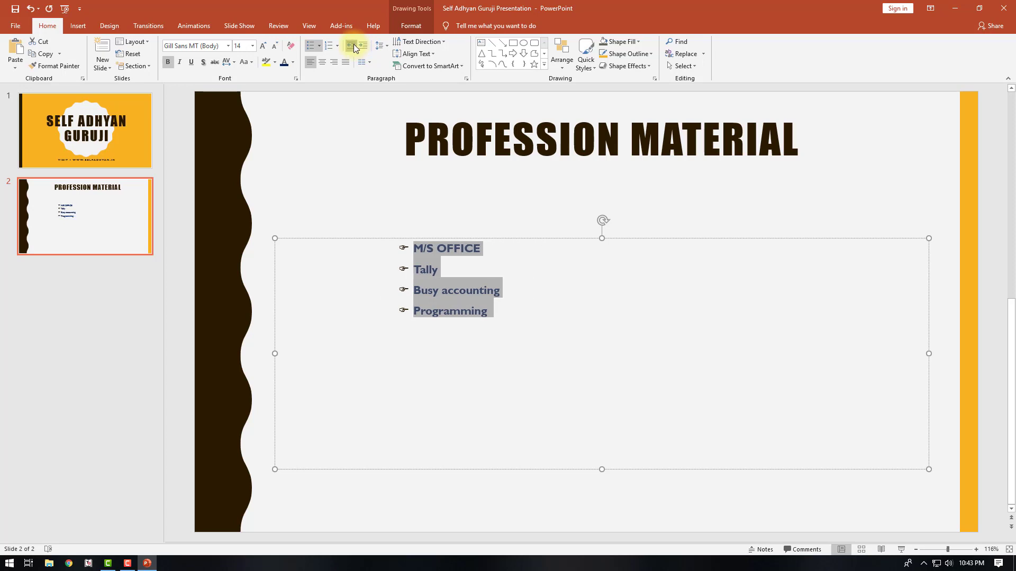
pyautogui.click(354, 48)
pyautogui.click(353, 48)
pyautogui.click(354, 48)
pyautogui.click(354, 48)
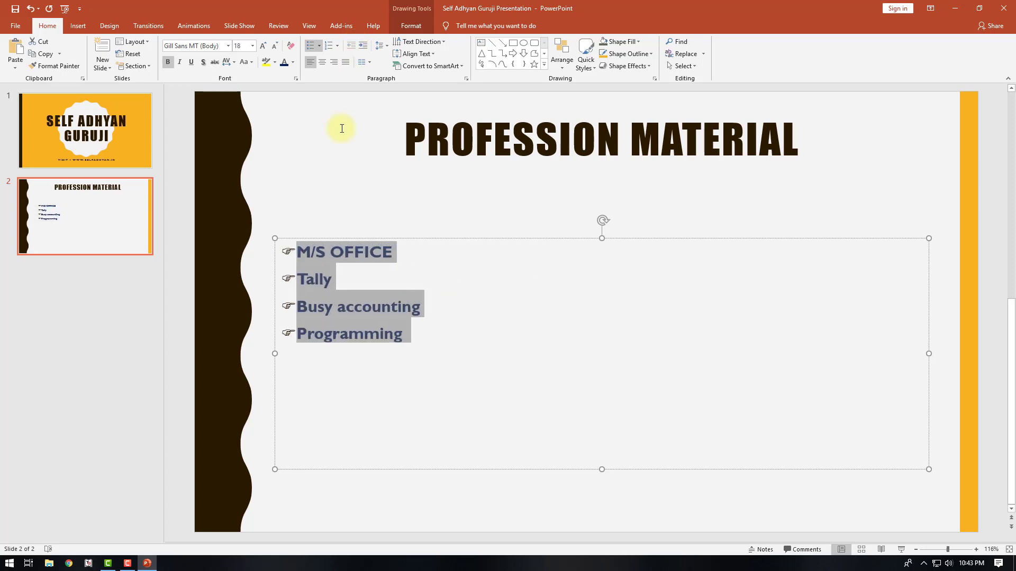
# Step: Return the M/S OFFICE line to the start of its line
pyautogui.click(299, 255)
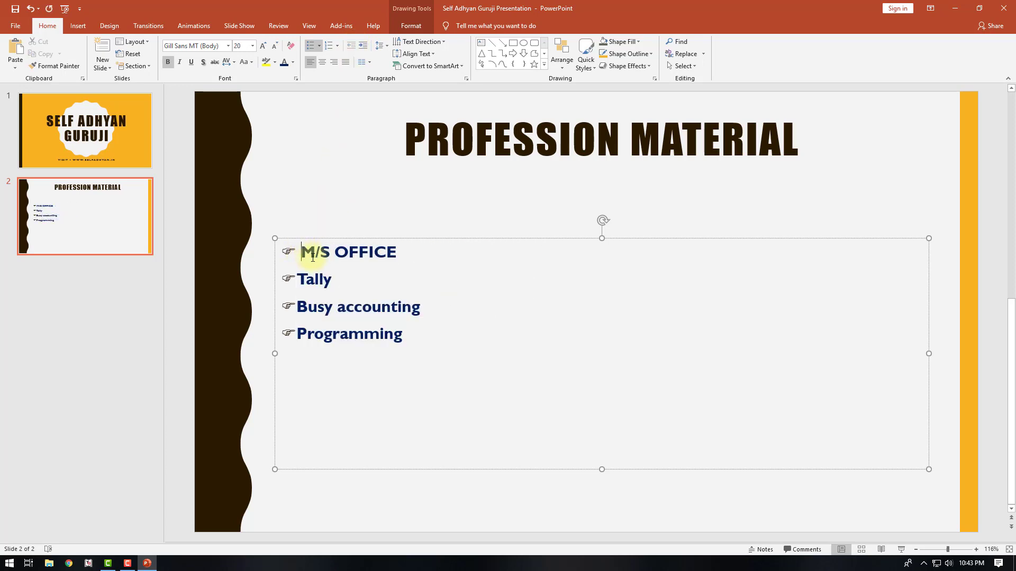
pyautogui.press('Tab')
pyautogui.press('Tab')
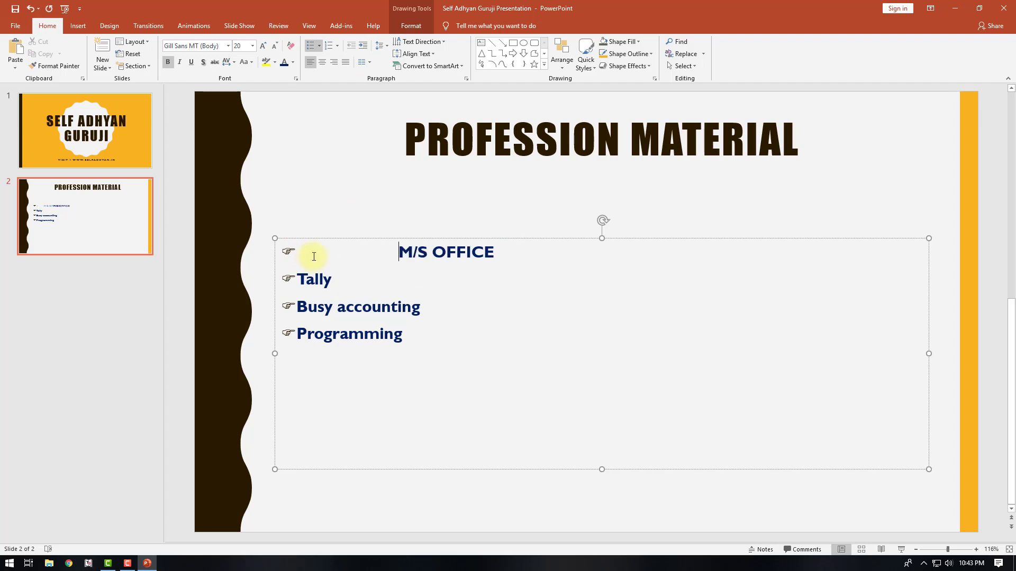
pyautogui.press('Tab')
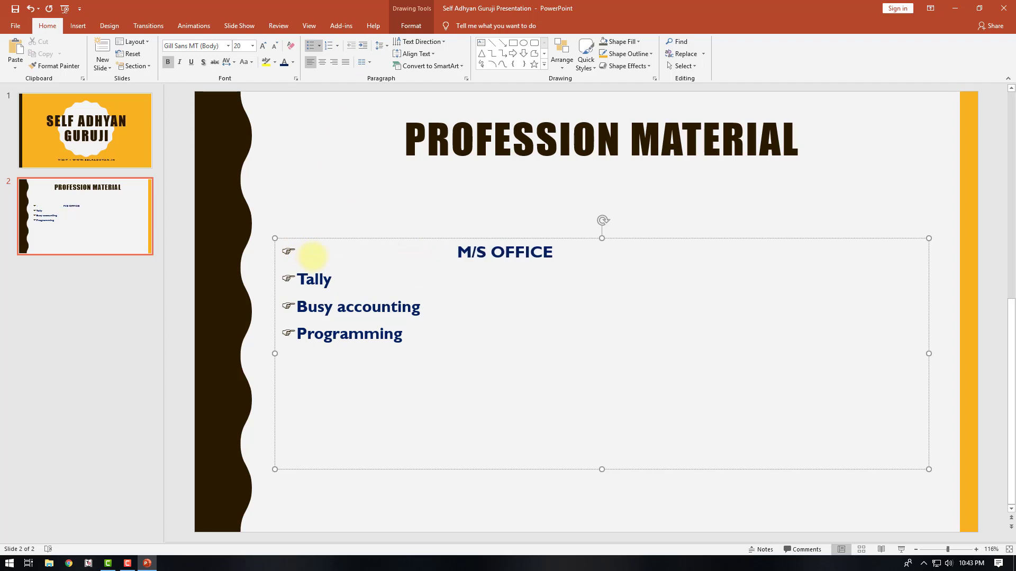
pyautogui.press('BackSpace')
pyautogui.press('BackSpace')
pyautogui.press('BackSpace')
pyautogui.press('BackSpace')
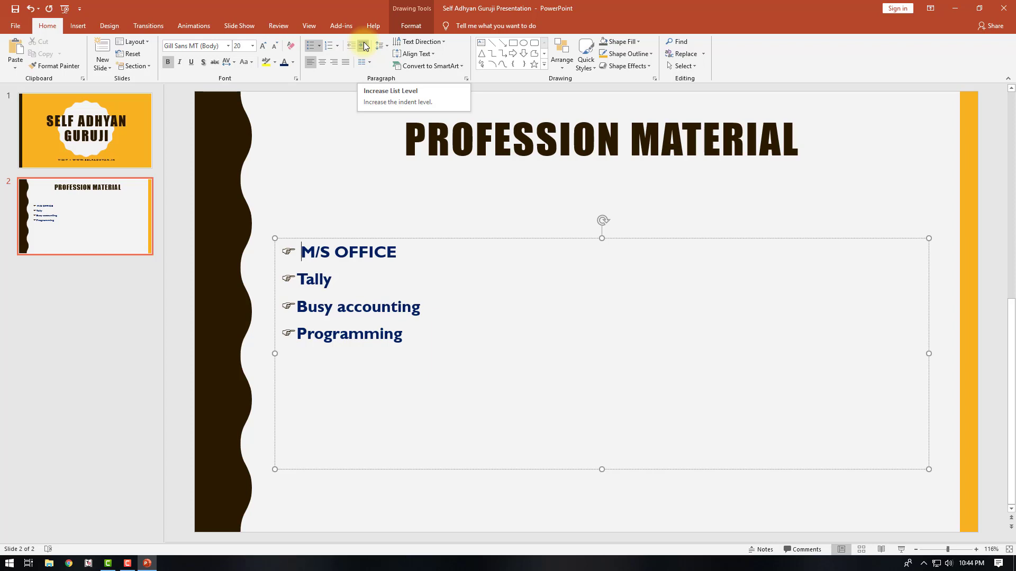
# Step: Add Ms word, Ms Excel and Ms Power point as new bullet lines under M/S OFFICE
pyautogui.click(404, 262)
pyautogui.press('Return')
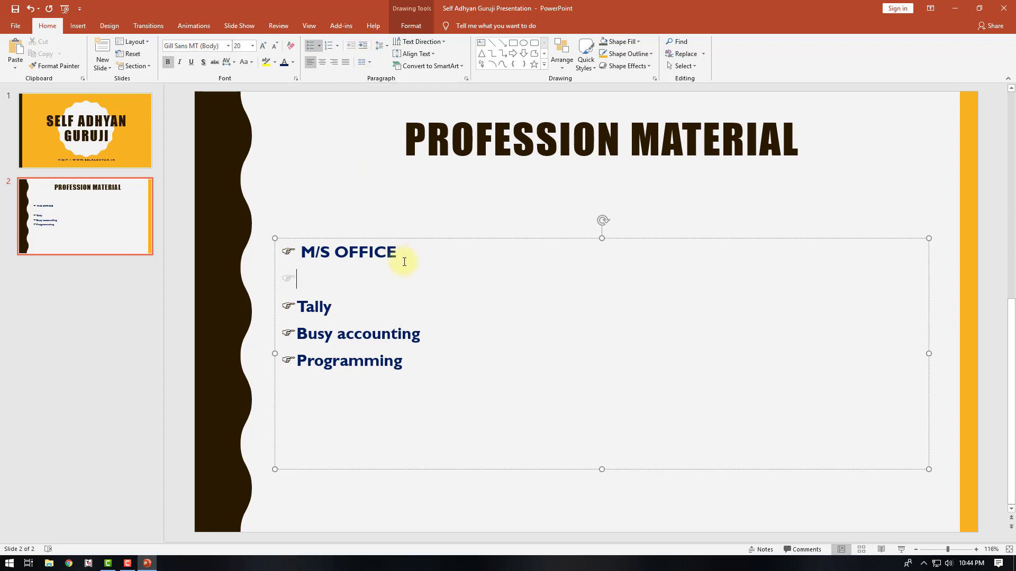
pyautogui.write('ms word')
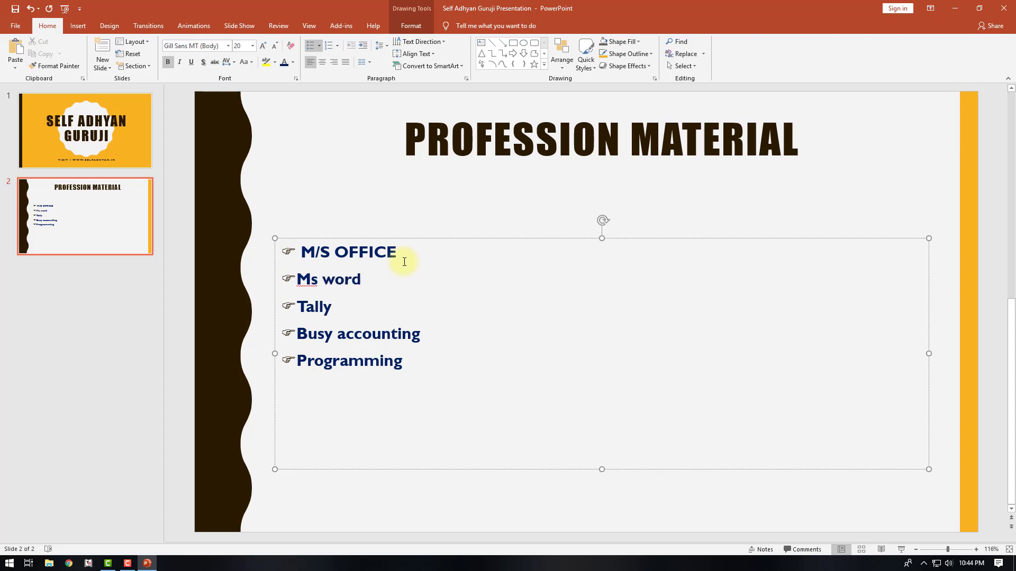
pyautogui.press('Return')
pyautogui.write('ms')
pyautogui.press('BackSpace')
pyautogui.press('BackSpace')
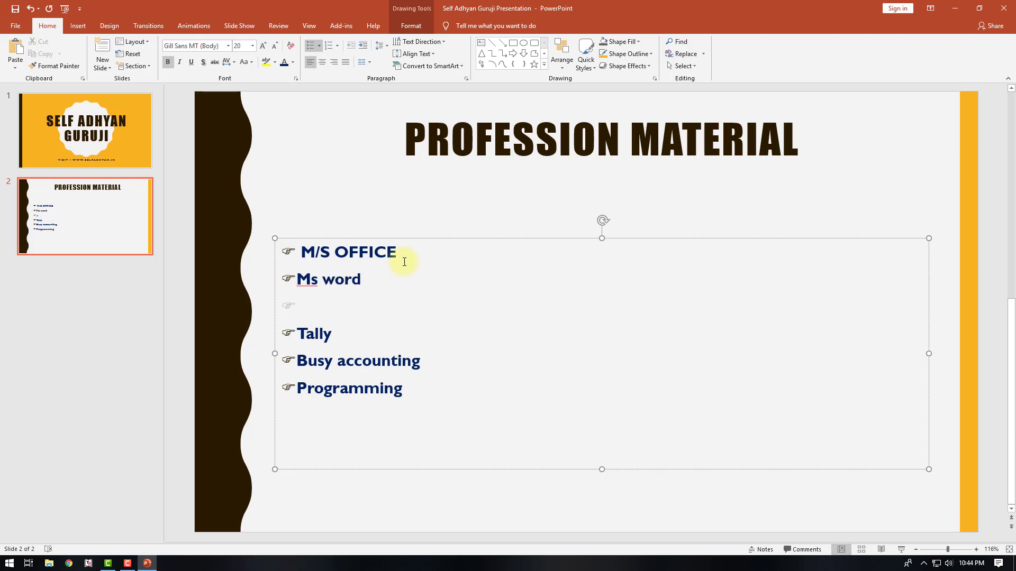
pyautogui.write('Ms E')
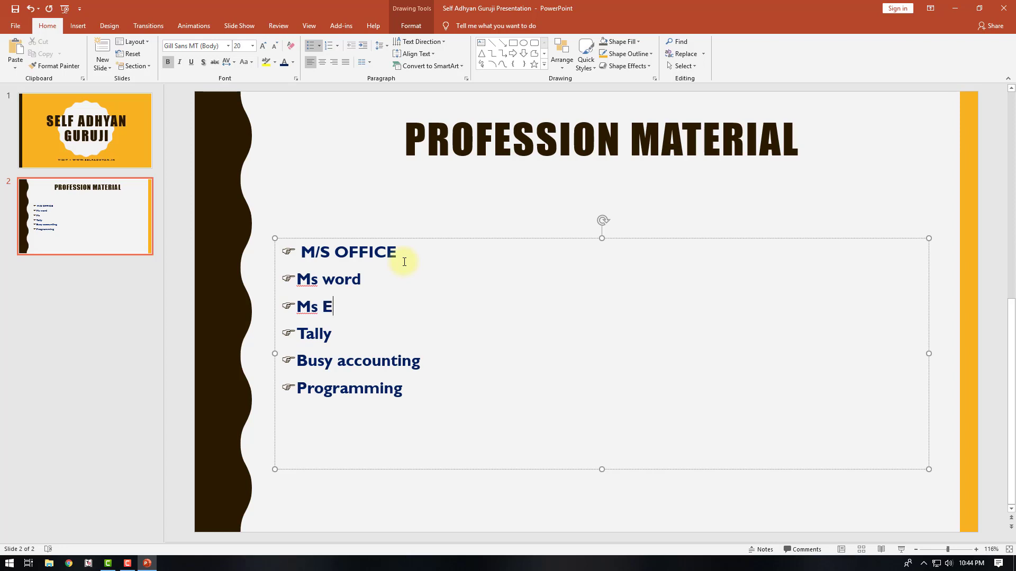
pyautogui.write('xcel')
pyautogui.press('Return')
pyautogui.write('Ms E')
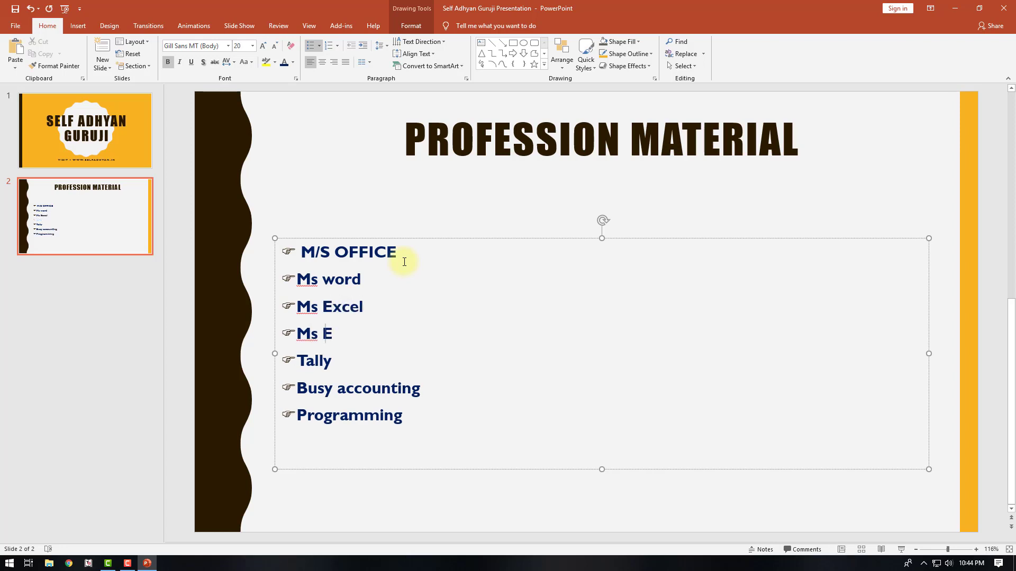
pyautogui.press('BackSpace')
pyautogui.write('Power p')
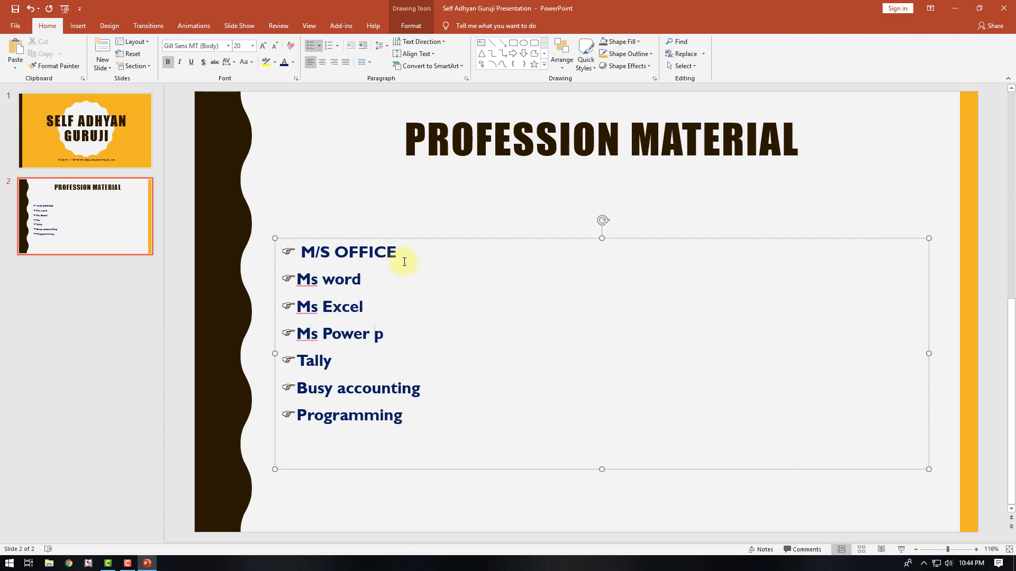
pyautogui.write('oint')
# Step: Indent the Ms word, Ms Excel and Ms Power point lines one level and give them arrow bullets
pyautogui.moveTo(417, 334); pyautogui.dragTo(310, 280)
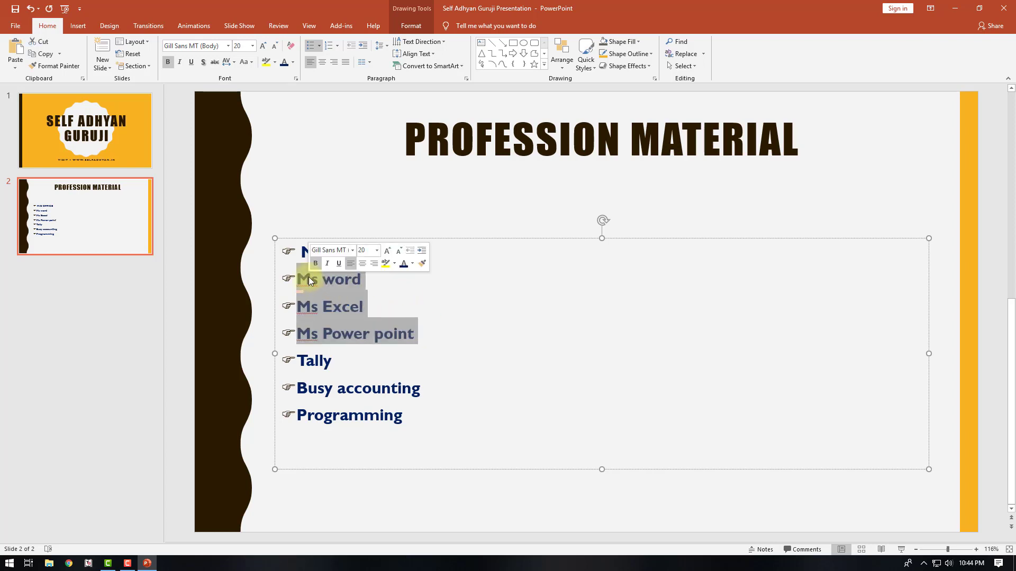
pyautogui.click(364, 49)
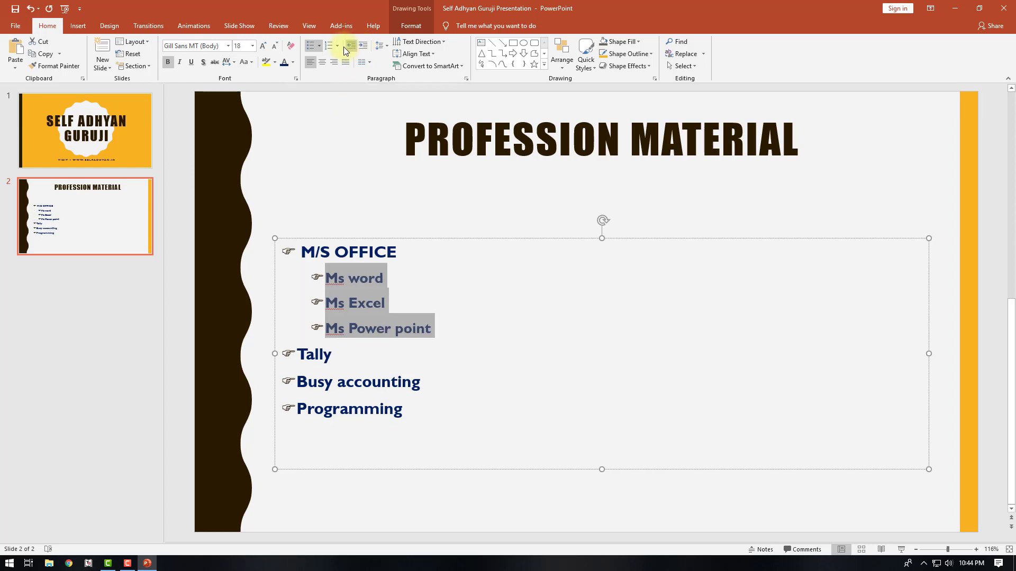
pyautogui.click(321, 46)
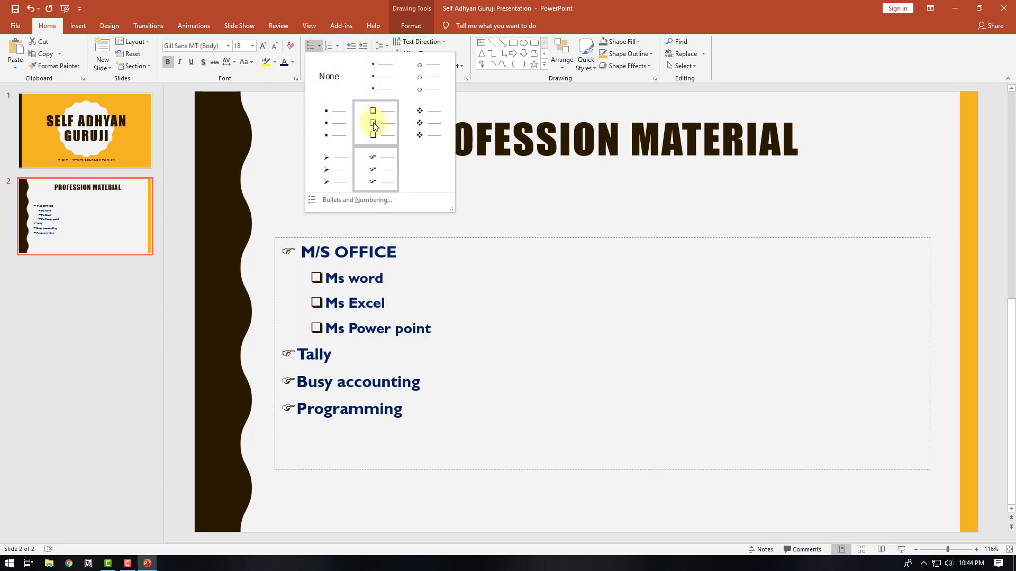
pyautogui.click(340, 164)
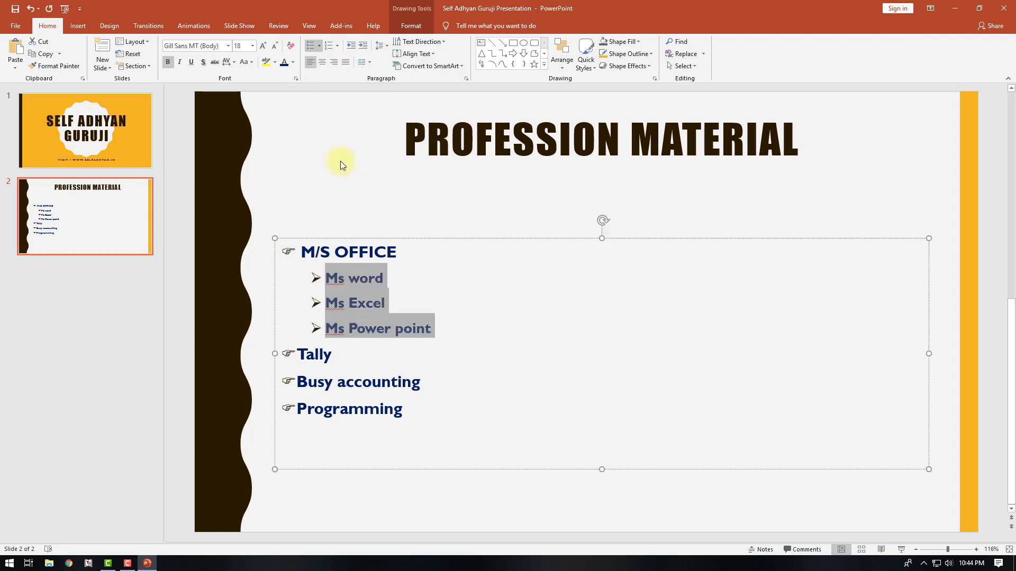
pyautogui.click(416, 426)
pyautogui.moveTo(404, 411); pyautogui.dragTo(312, 252)
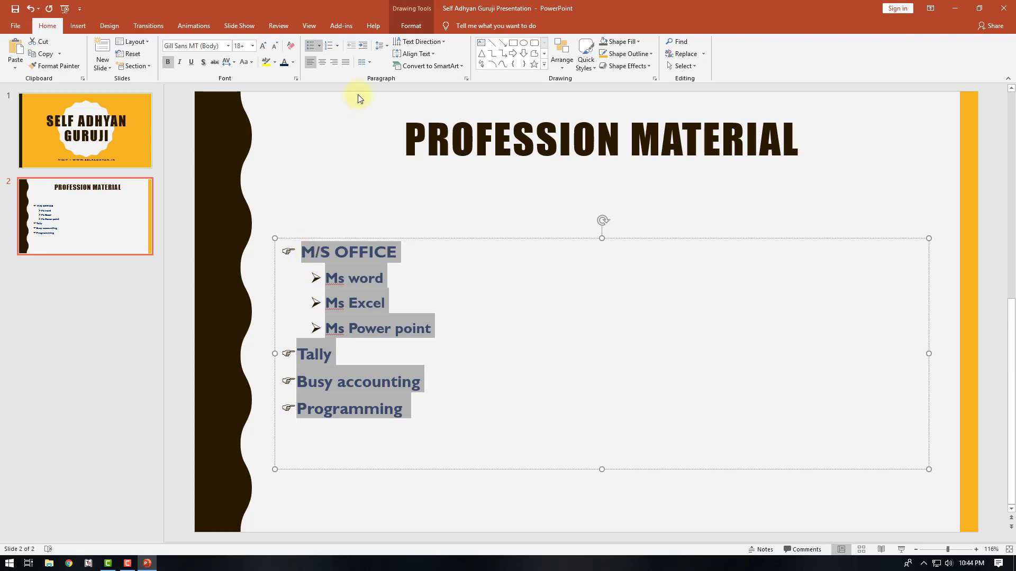
# Step: Set the list's line spacing to 1.5 and move the text box higher on the slide
pyautogui.click(379, 46)
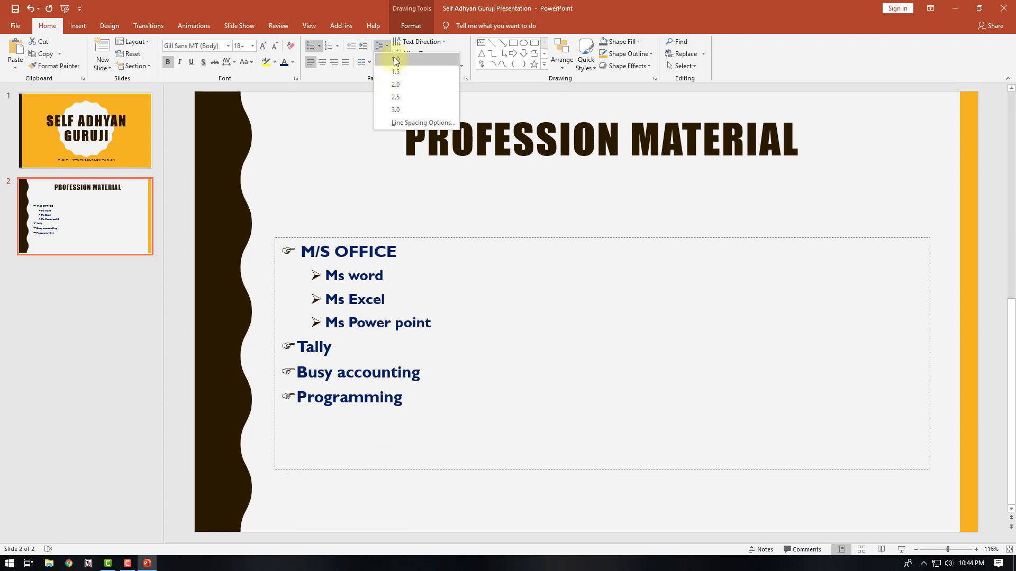
pyautogui.click(394, 73)
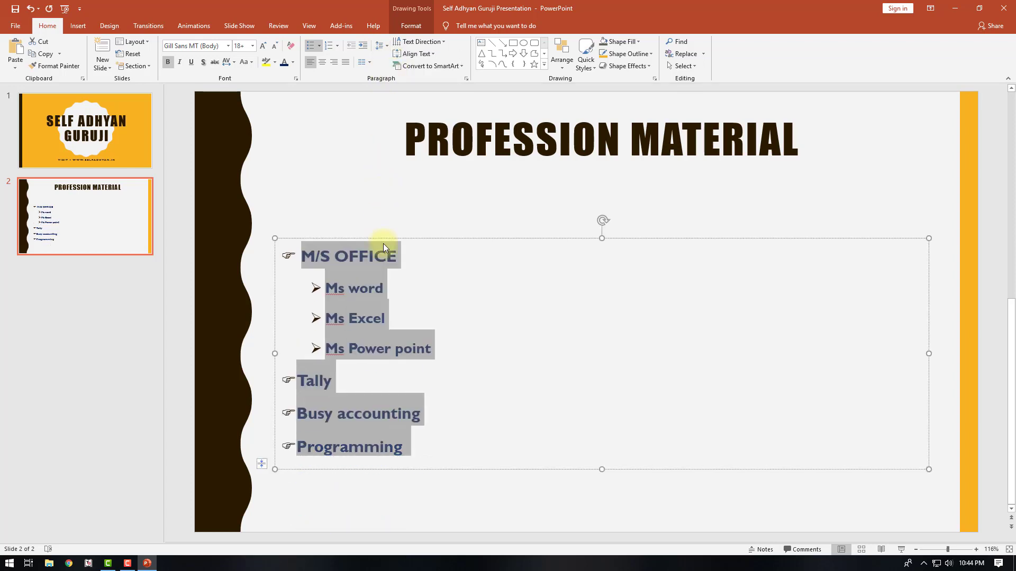
pyautogui.moveTo(385, 241); pyautogui.dragTo(386, 212)
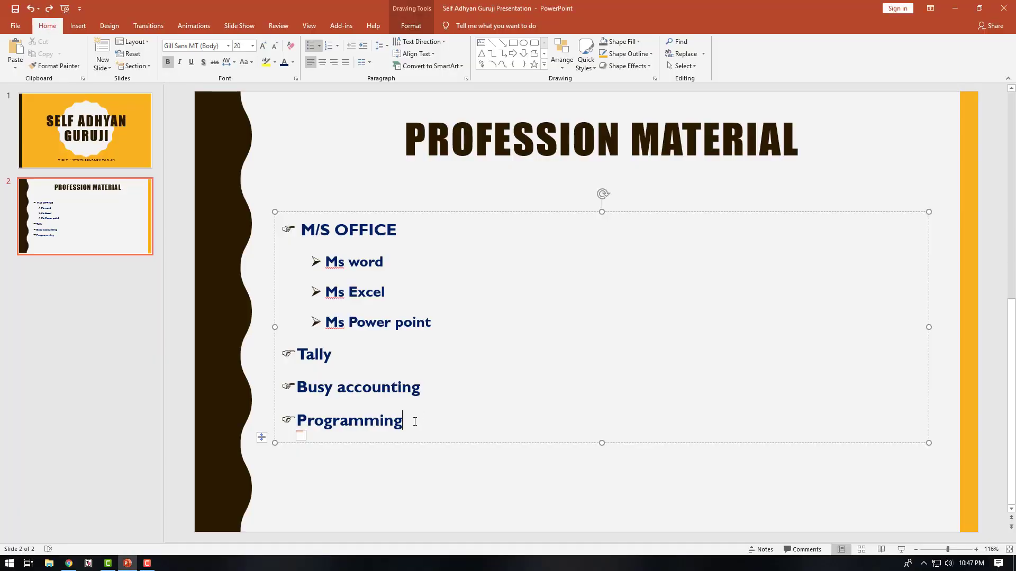
# Step: Split the whole list into Two Columns
pyautogui.moveTo(405, 421); pyautogui.dragTo(299, 234)
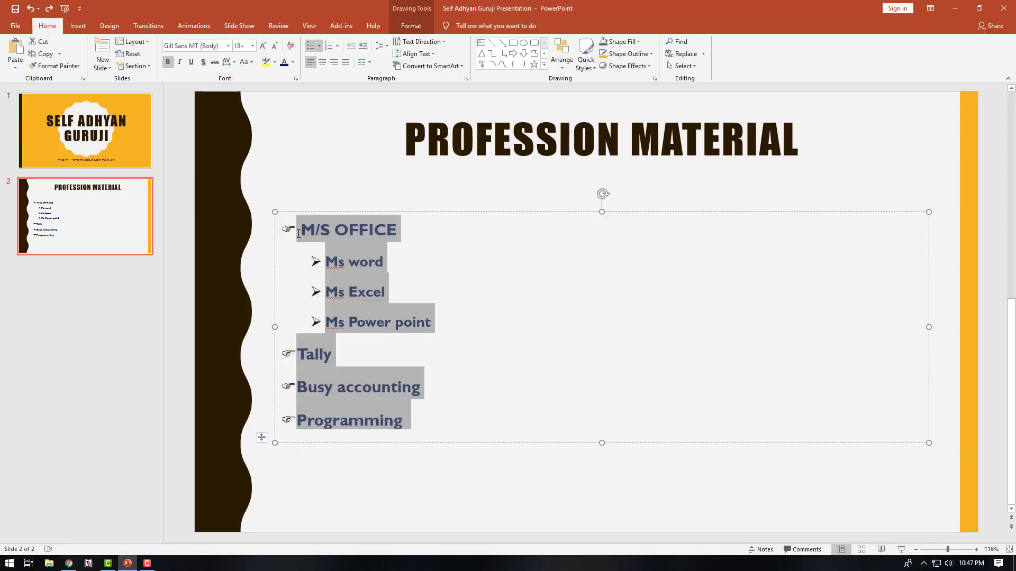
pyautogui.click(365, 65)
pyautogui.click(383, 100)
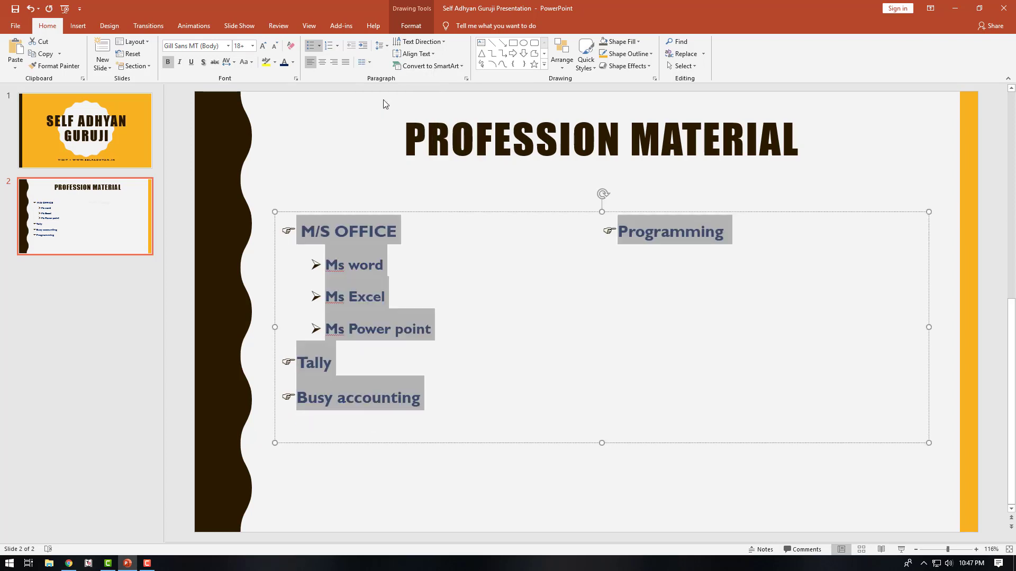
# Step: Convert the text box to a Continuous Block Process SmartArt and close its Text Pane
pyautogui.click(483, 311)
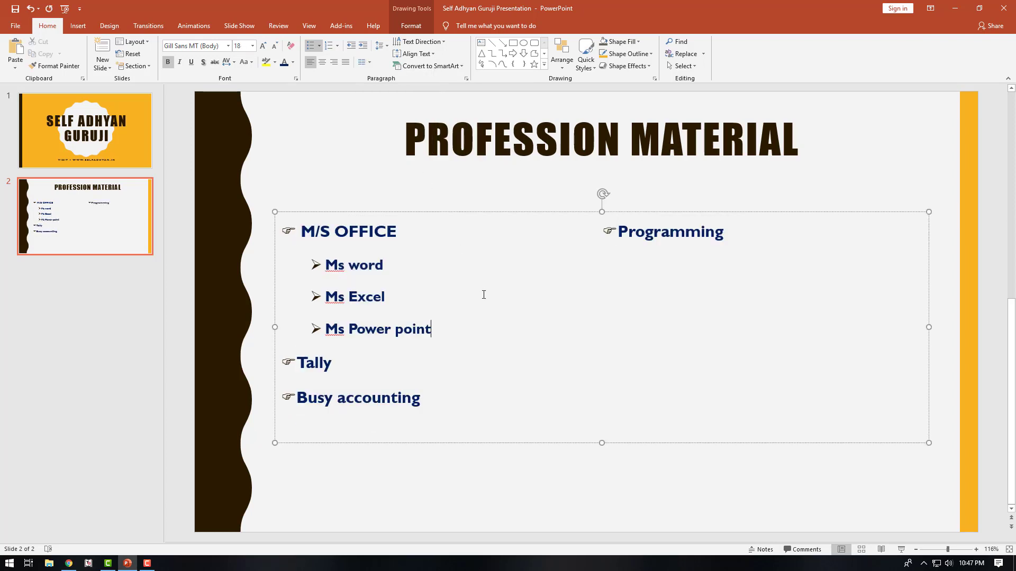
pyautogui.click(451, 68)
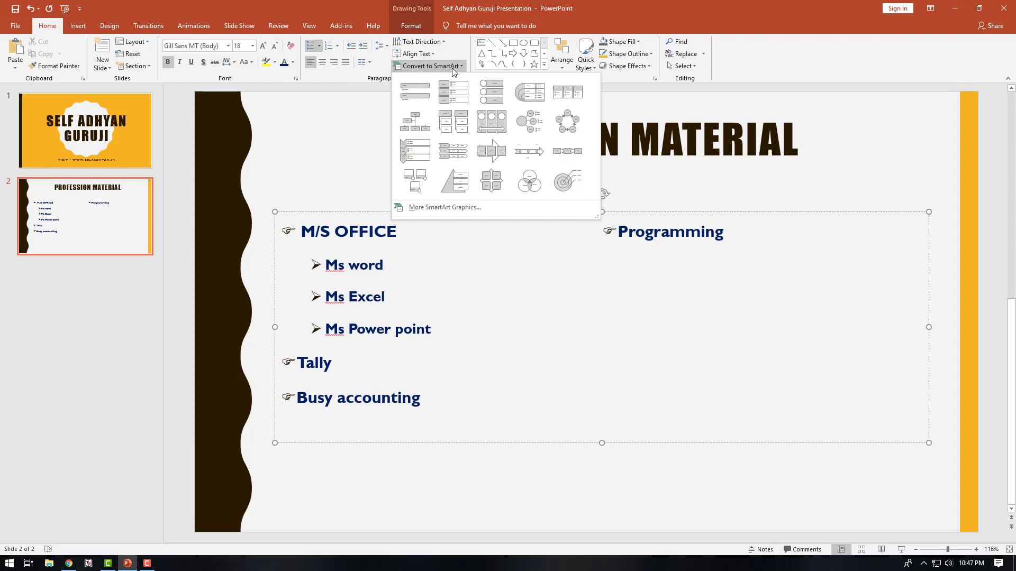
pyautogui.click(552, 301)
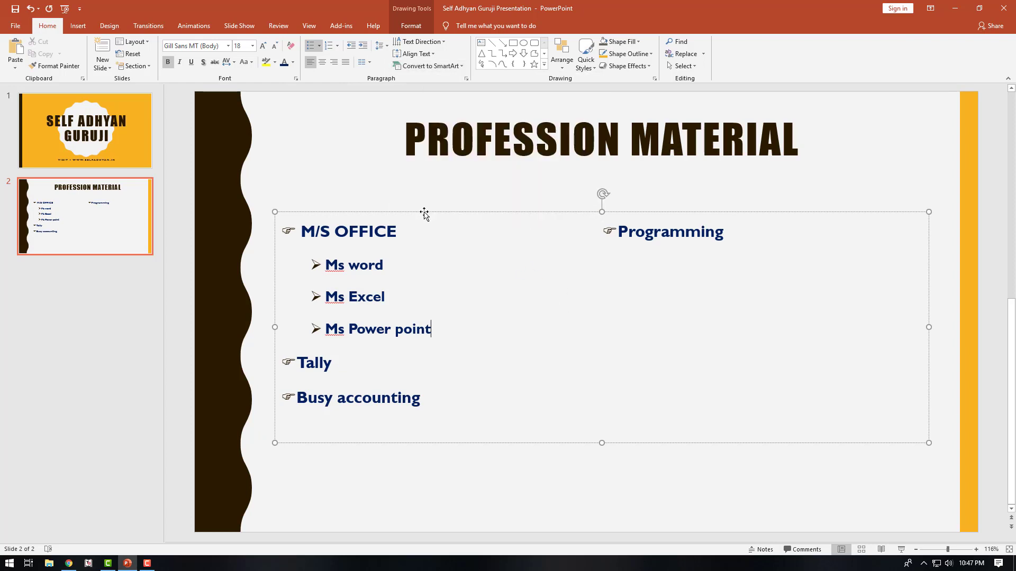
pyautogui.click(425, 211)
pyautogui.click(430, 66)
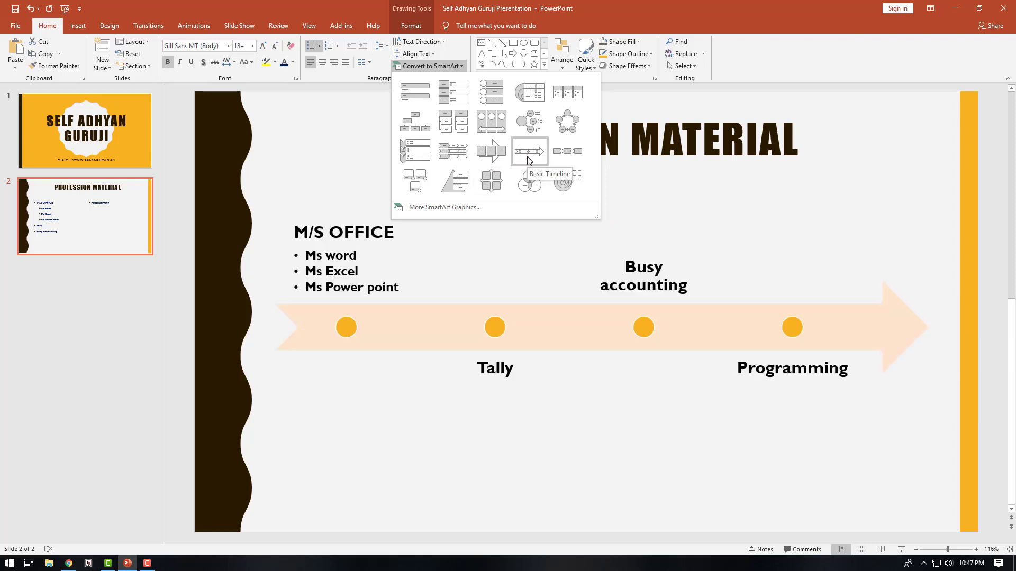
pyautogui.click(500, 157)
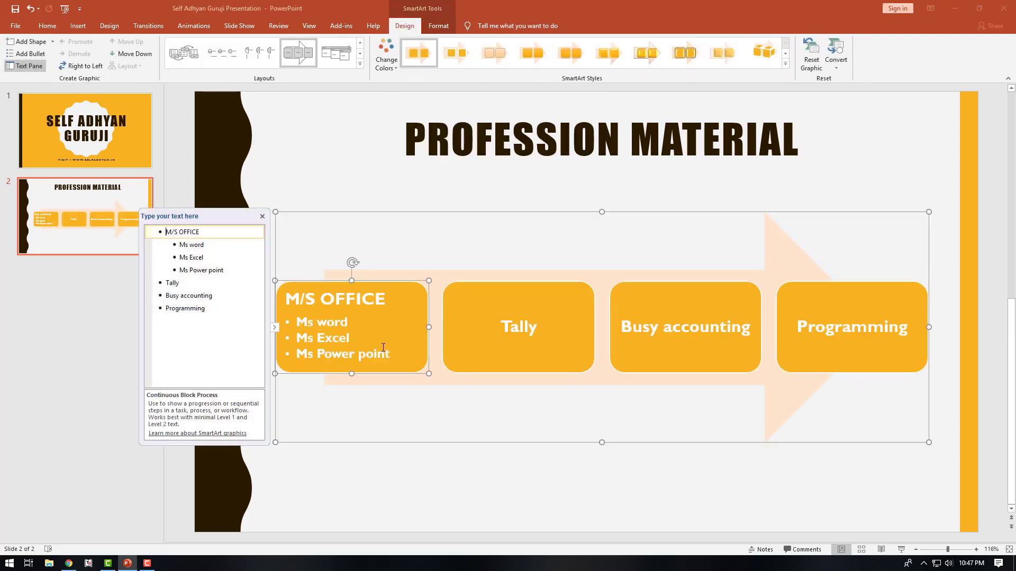
pyautogui.click(263, 217)
pyautogui.click(325, 197)
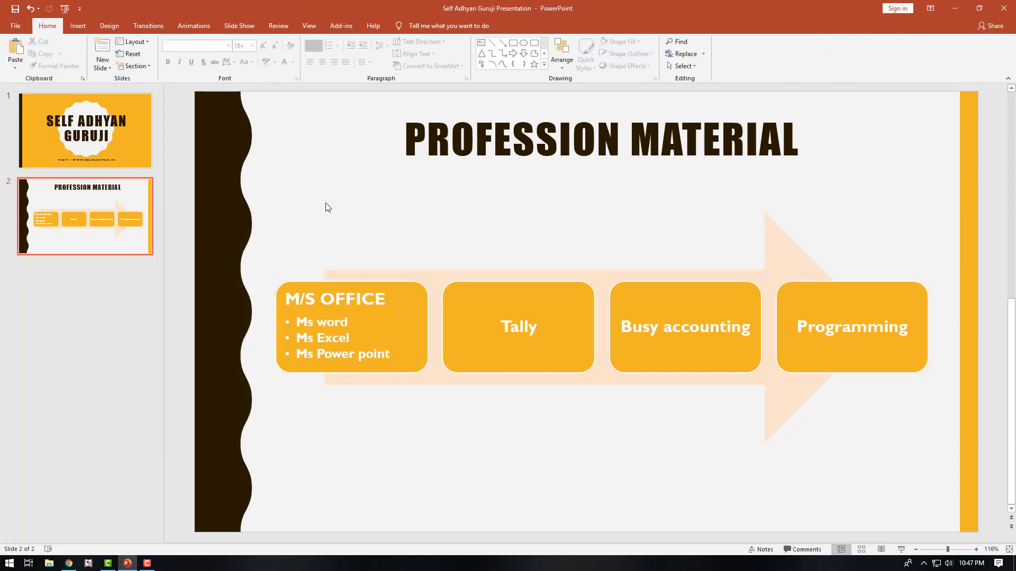